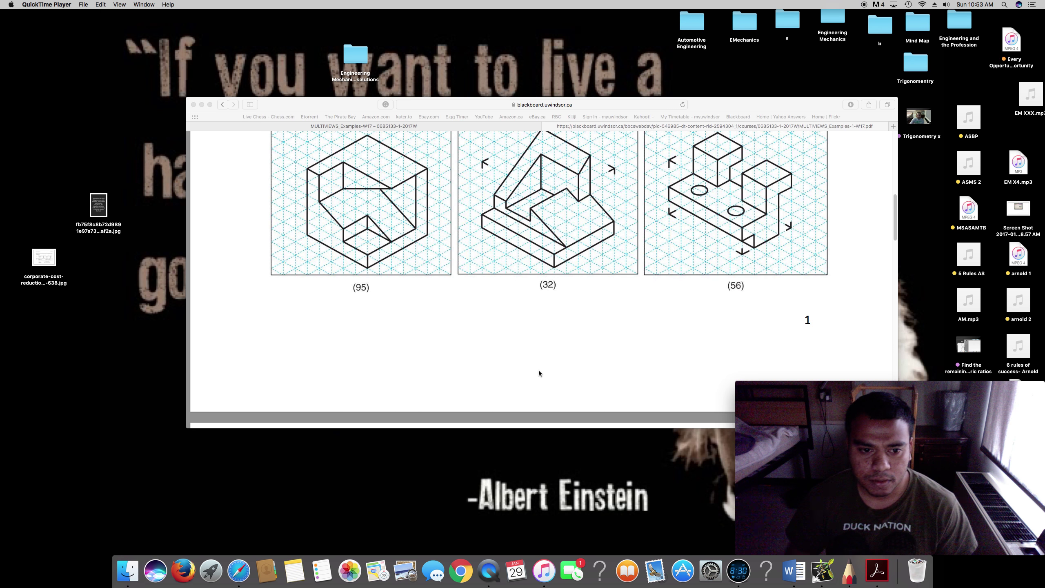
- Scroll the multiview examples PDF to the row showing figures (35), (86) and (34)
scroll(471, 245, "up", 7)
scroll(471, 245, "down", 2)
scroll(471, 245, "down", 5)
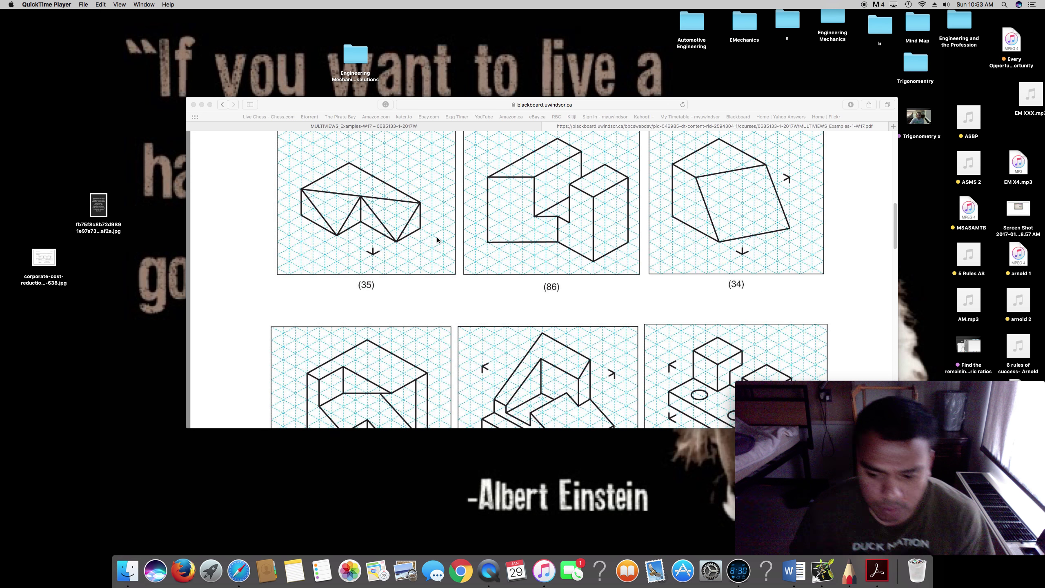
- Launch SketchBook with a blank canvas and size its window beside the PDF showing example (35)
left_click(849, 573)
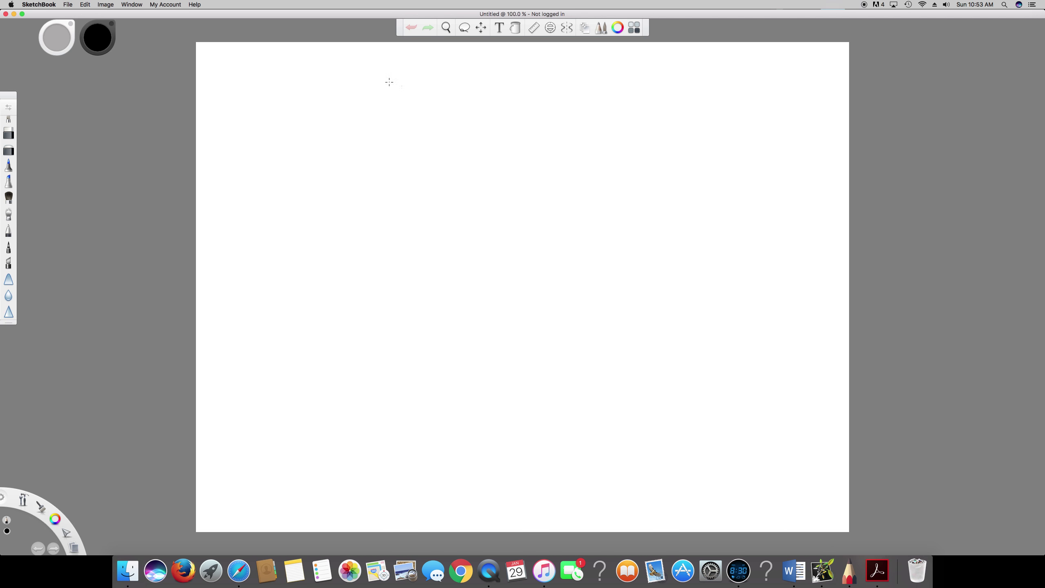
left_click_drag(200, 18, 680, 106)
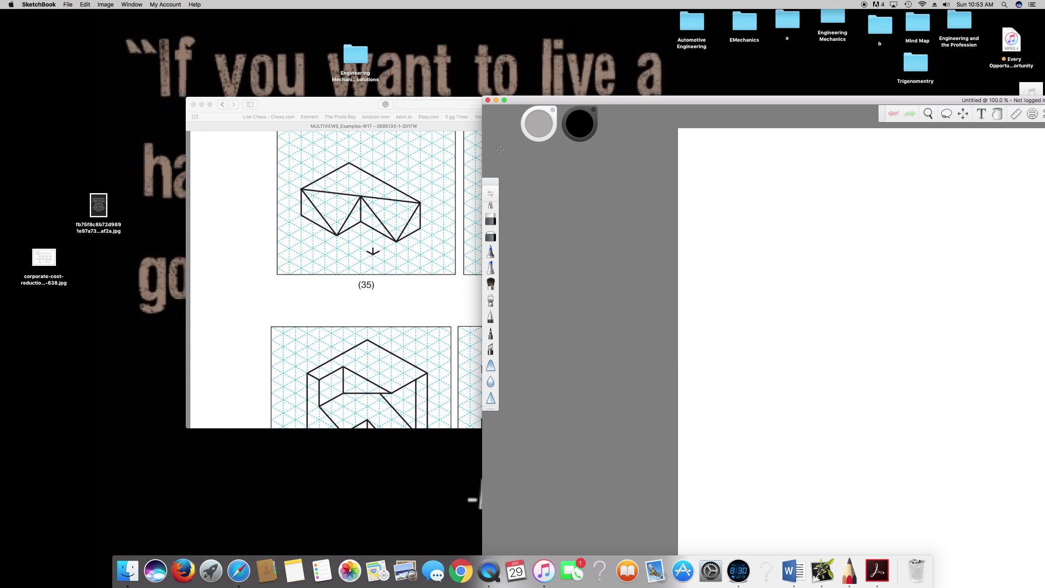
left_click(292, 227)
scroll(275, 220, "up", 5)
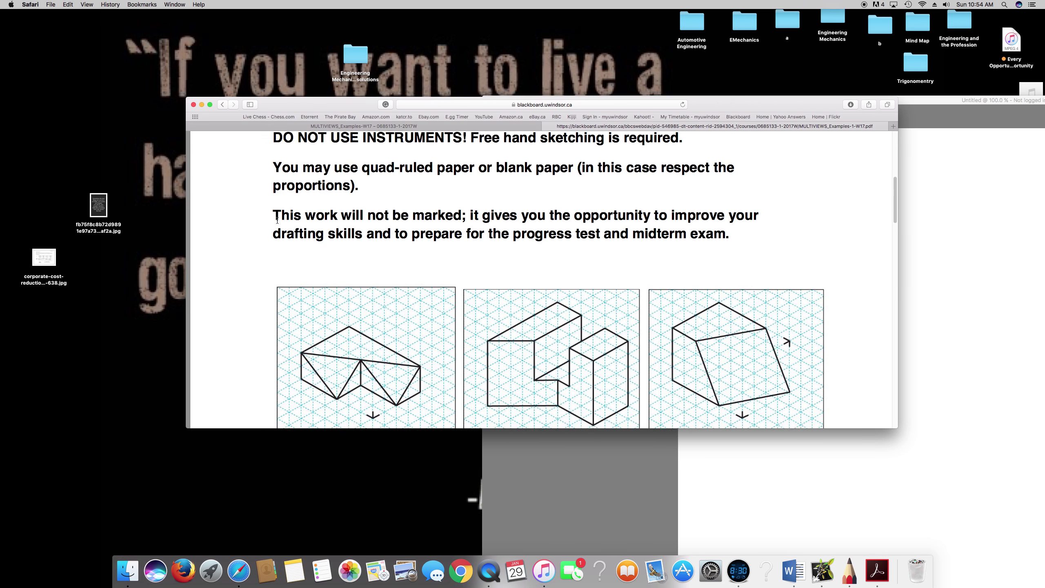
scroll(787, 339, "down", 4)
left_click(986, 425)
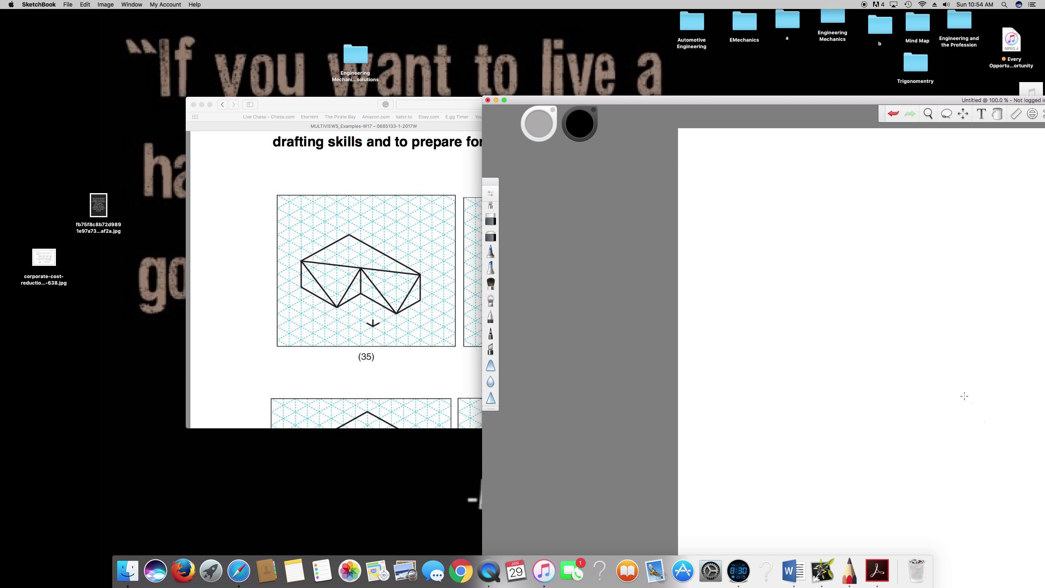
double_click(733, 107)
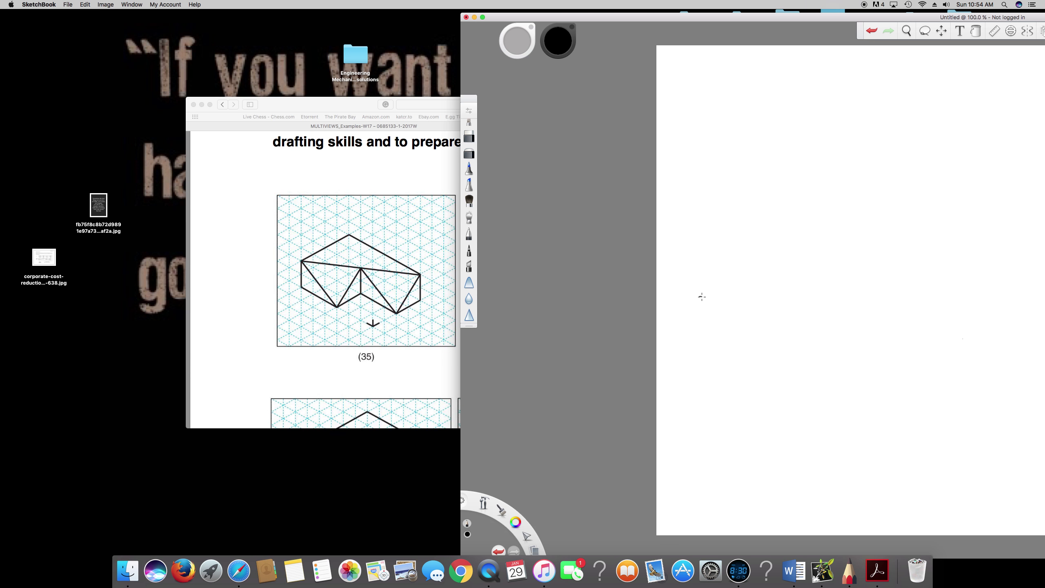
- Sketch the front view of (35) as two rectangles with diagonals, then the top view's left and top edges
left_click_drag(702, 297, 736, 295)
left_click_drag(700, 277, 702, 295)
left_click_drag(700, 276, 736, 295)
mouse_move(703, 275)
left_mouse_down()
mouse_move(785, 276)
mouse_move(785, 296)
mouse_move(731, 295)
left_mouse_up()
left_click_drag(736, 278, 737, 291)
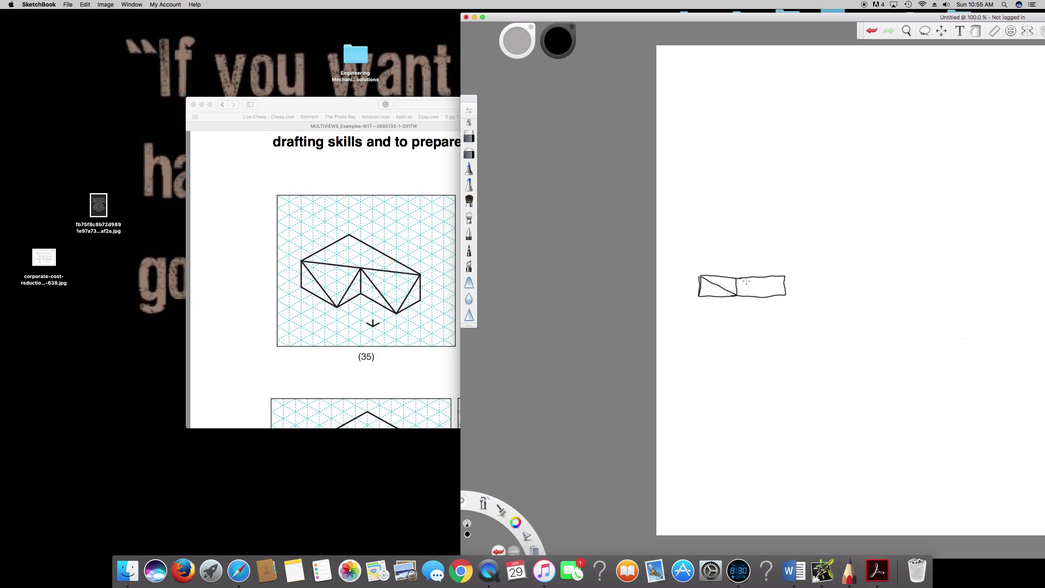
left_click_drag(740, 278, 784, 293)
left_click_drag(693, 194, 697, 229)
left_click_drag(694, 189, 781, 190)
- Close the top view of (35) with its bottom and right edges and an inner diagonal
left_click(624, 265)
left_click_drag(698, 231, 730, 234)
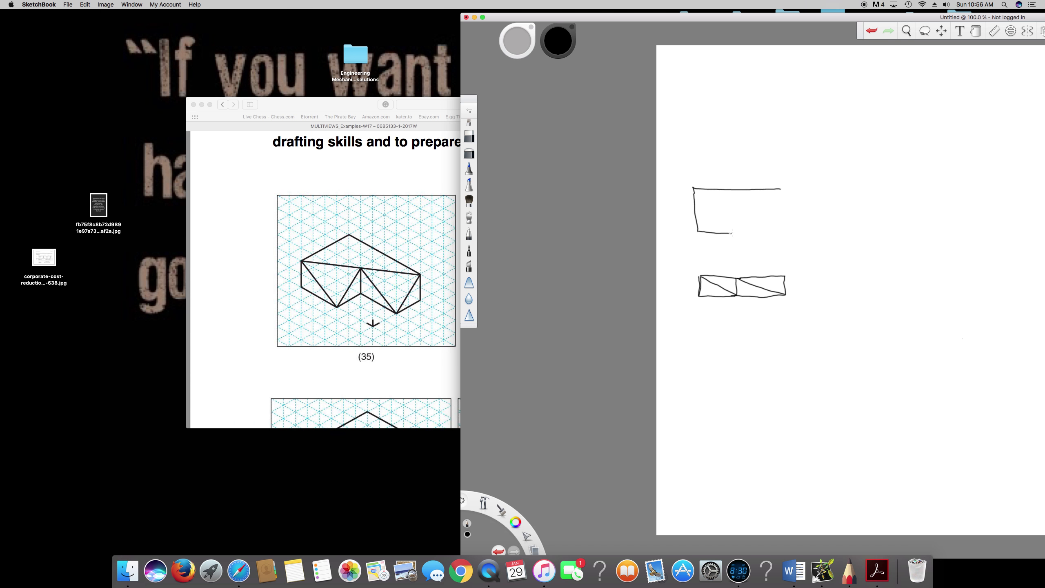
mouse_move(733, 232)
left_mouse_down()
mouse_move(731, 213)
mouse_move(781, 213)
mouse_move(778, 189)
left_mouse_up()
left_click(469, 233)
left_click_drag(698, 231, 778, 190)
- Draw a dashed 45° miter line and dashed projection lines from the top view to it
left_click_drag(790, 270, 920, 141)
mouse_move(785, 234)
left_mouse_down()
mouse_move(829, 233)
mouse_move(831, 270)
left_mouse_up()
mouse_move(785, 187)
left_mouse_down()
mouse_move(876, 188)
mouse_move(879, 271)
left_mouse_up()
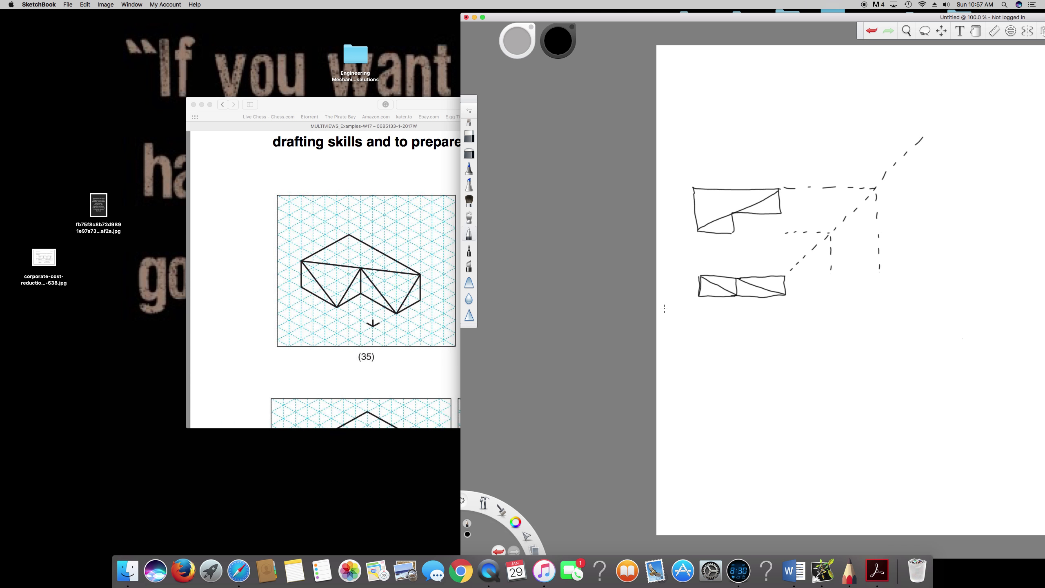
- With a solid brush, draw the side view's top edge, diagonal and vertical divider between the projections
left_click(469, 314)
mouse_move(831, 272)
left_mouse_down()
mouse_move(879, 272)
mouse_move(830, 272)
mouse_move(829, 295)
mouse_move(880, 272)
left_mouse_up()
mouse_move(856, 293)
left_mouse_down()
mouse_move(880, 271)
mouse_move(856, 294)
left_mouse_up()
left_click_drag(829, 294, 854, 272)
left_click_drag(855, 271, 855, 294)
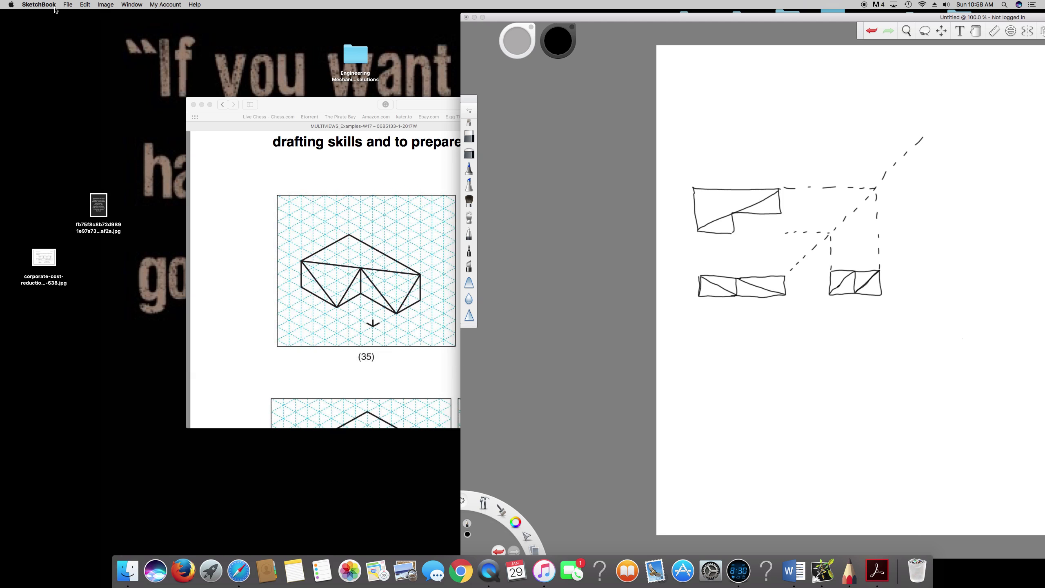
- Close the sketch without saving and set up a fresh blank canvas beside example (86)
left_click(67, 5)
left_click(83, 44)
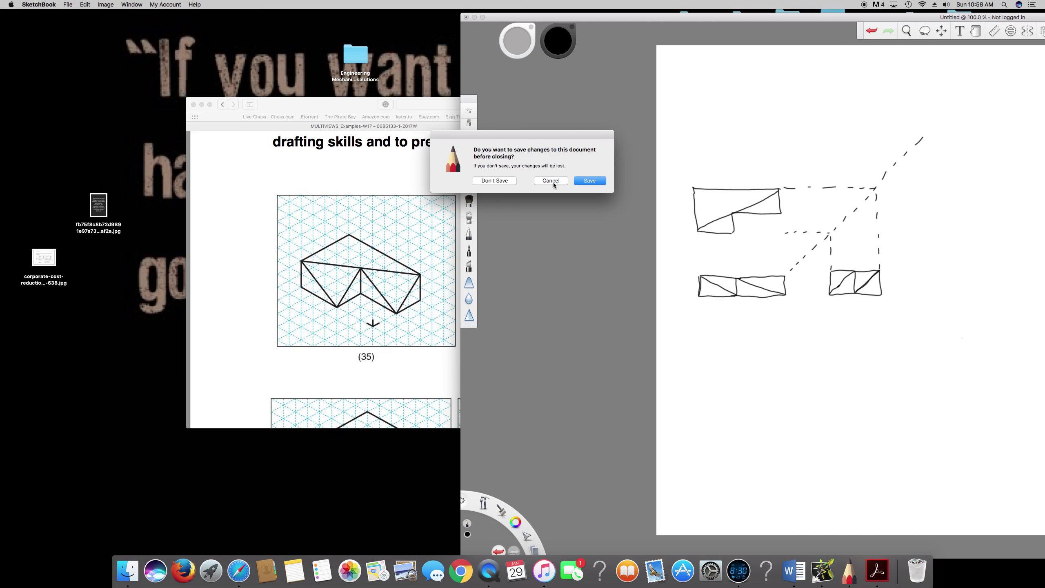
left_click(494, 180)
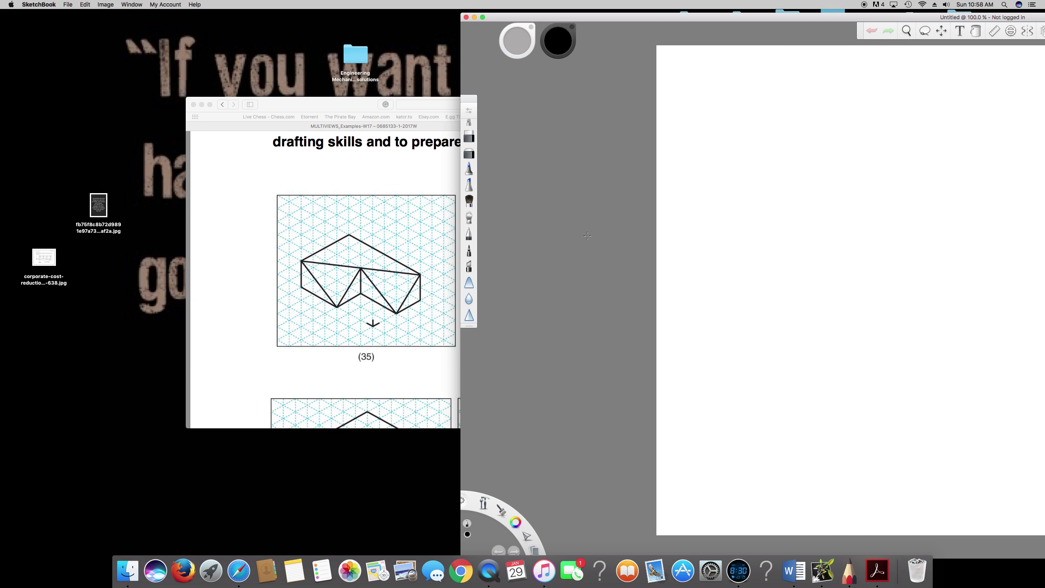
double_click(366, 107)
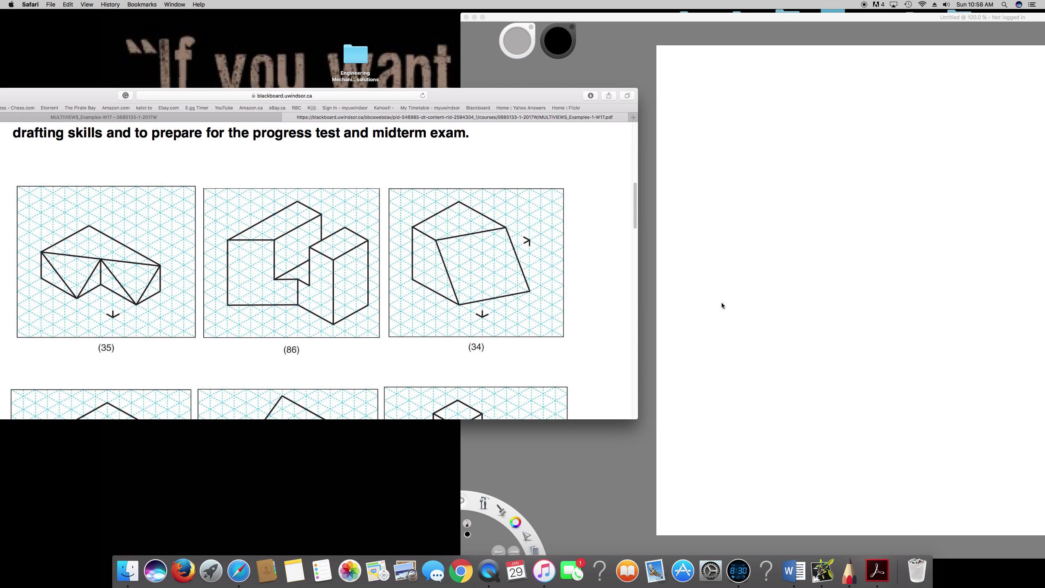
left_click(732, 275)
left_click(368, 322)
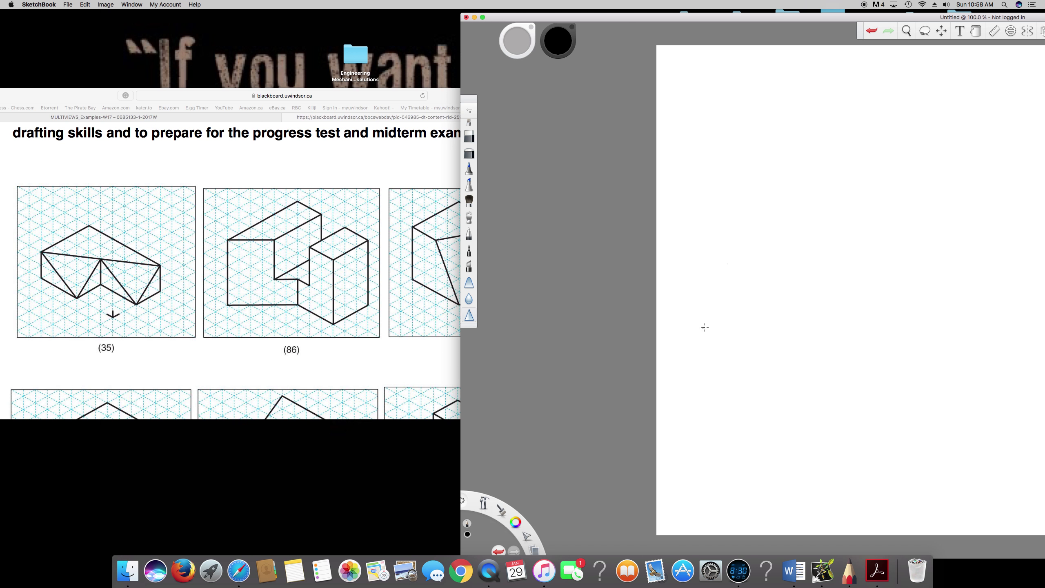
- Sketch the notched front view of (86): base, left edge, top block, step down and right block
left_click_drag(702, 329, 800, 328)
left_click_drag(702, 328, 703, 263)
left_click(468, 233)
left_click(468, 217)
left_click_drag(704, 262, 720, 261)
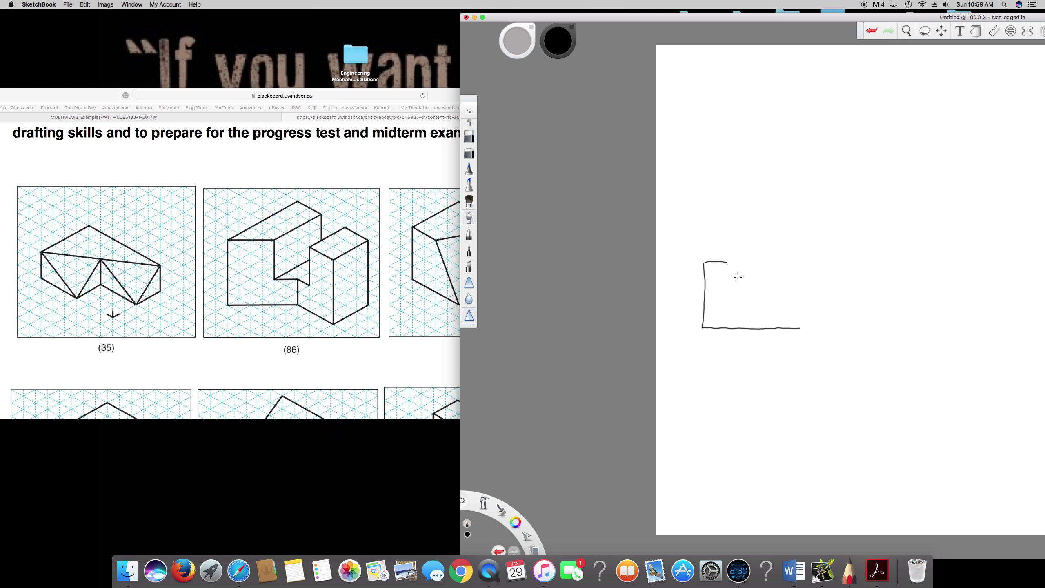
left_click_drag(729, 264, 728, 295)
left_click_drag(731, 297, 751, 299)
mouse_move(755, 299)
left_mouse_down()
mouse_move(752, 258)
mouse_move(779, 262)
mouse_move(782, 331)
left_mouse_up()
- Erase the bottom line's overshoot past the right corner and return to the Pencil brush
left_click(469, 136)
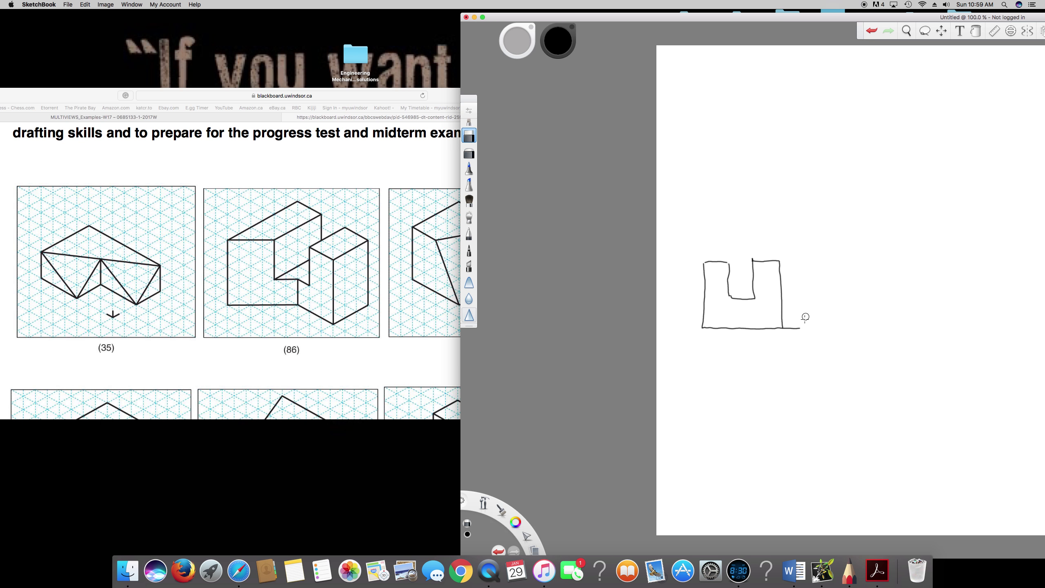
left_click_drag(787, 326, 800, 329)
scroll(473, 166, "up", 3)
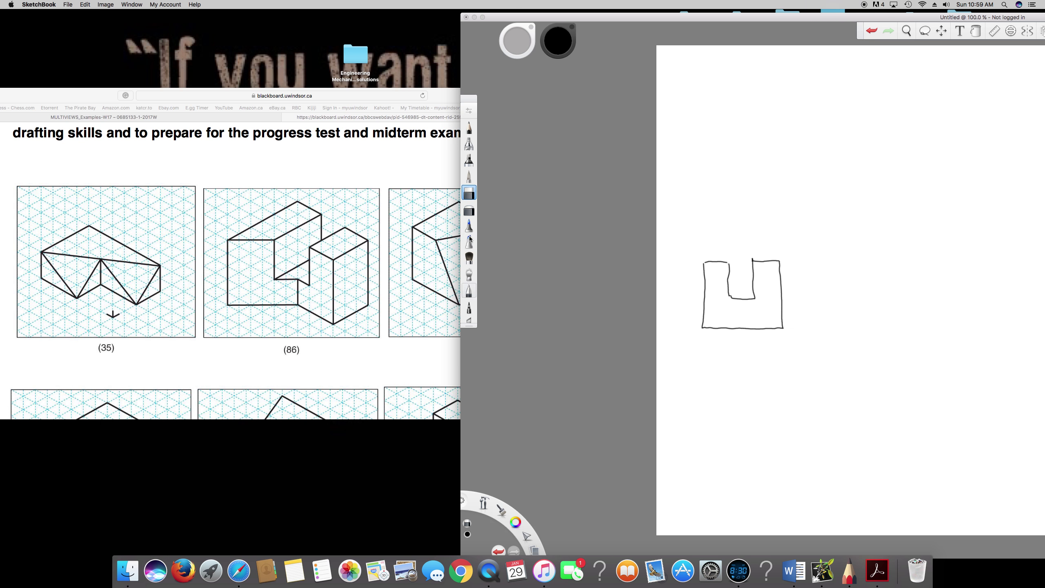
left_click(469, 128)
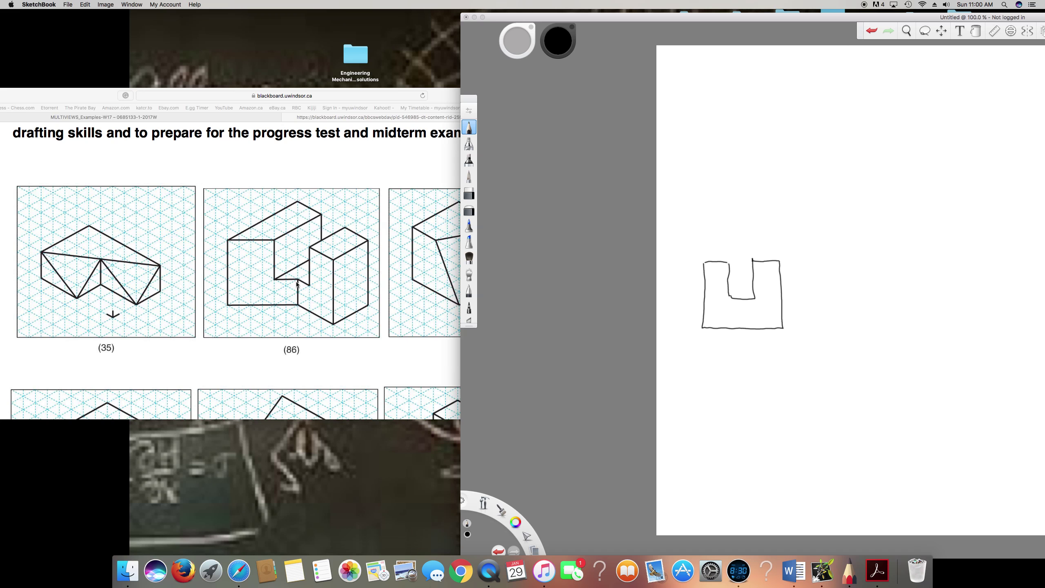
left_click(712, 292)
- Add the notch's vertical edge, then draw the top view's left, top and right edges above
left_click_drag(743, 304, 745, 328)
left_click_drag(699, 163, 698, 233)
left_click_drag(697, 163, 724, 164)
left_click_drag(724, 164, 725, 209)
mouse_move(729, 165)
left_mouse_down()
mouse_move(772, 165)
mouse_move(772, 176)
left_mouse_up()
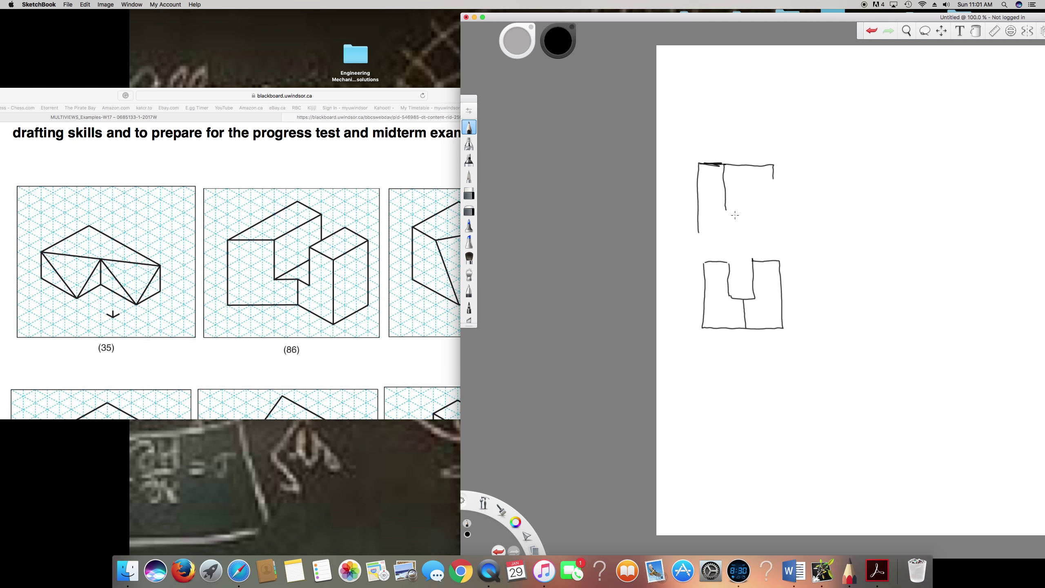
- Finish the top view's inner edges, split line and left diagonal, and start a dashed 45° miter line
left_click_drag(725, 209, 746, 203)
mouse_move(747, 203)
left_mouse_down()
mouse_move(773, 203)
mouse_move(774, 166)
mouse_move(777, 204)
left_mouse_up()
left_click_drag(750, 165, 753, 205)
left_click_drag(726, 209, 700, 233)
left_click_drag(787, 256, 916, 108)
- Draw dashed projectors from the top view to the miter line, erase a stray dash, and extend them downward
mouse_move(714, 232)
left_mouse_down()
mouse_move(788, 231)
mouse_move(805, 247)
left_mouse_up()
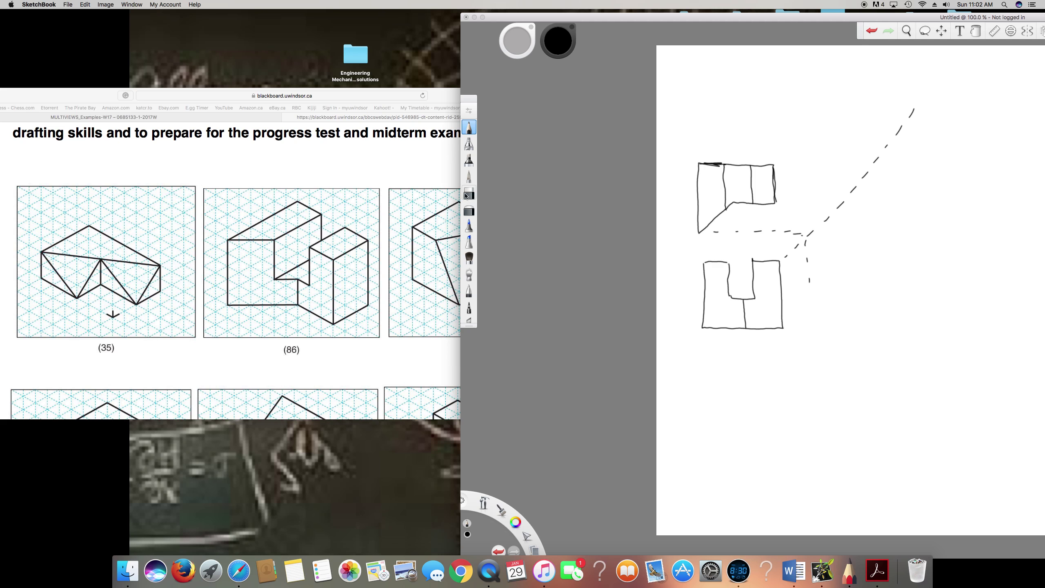
left_click(469, 192)
left_click_drag(807, 265, 806, 260)
left_click(469, 128)
mouse_move(774, 165)
left_mouse_down()
mouse_move(874, 165)
mouse_move(876, 242)
left_mouse_up()
left_click_drag(877, 247, 877, 252)
left_click(402, 308)
left_click(681, 373)
left_click_drag(805, 255, 877, 251)
- Draw the side view's left edge, a dashed projector from the top view, and an interior vertical edge
mouse_move(807, 257)
left_mouse_down()
mouse_move(806, 328)
mouse_move(831, 330)
mouse_move(883, 326)
mouse_move(878, 251)
left_mouse_up()
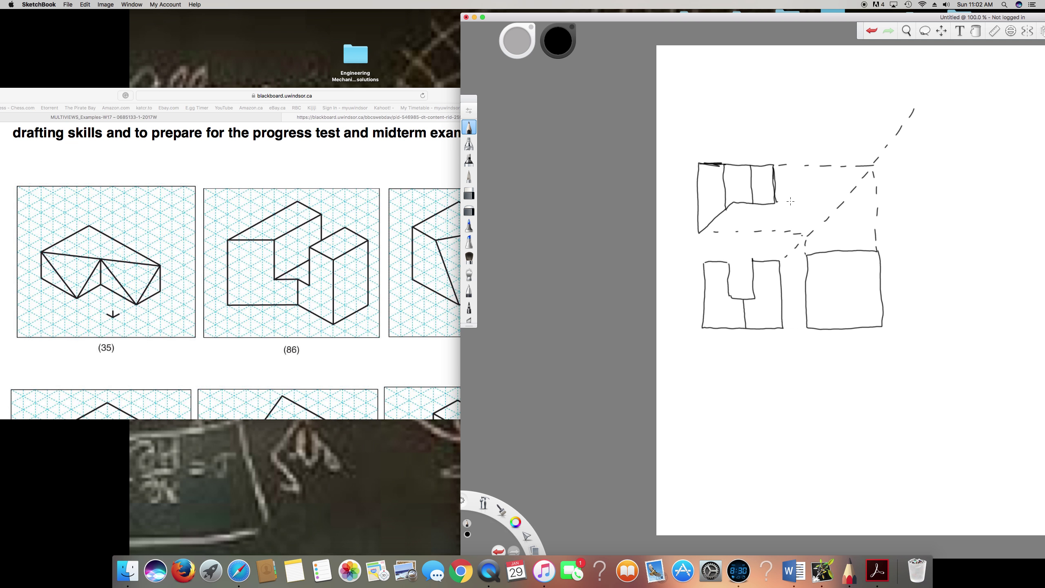
mouse_move(790, 201)
left_mouse_down()
mouse_move(840, 198)
mouse_move(850, 231)
left_mouse_up()
left_click_drag(853, 253, 853, 326)
- Dash the step-height projectors, pencil the side view's step edges, then bring the object 34 example forward
left_click_drag(783, 295, 788, 295)
left_click_drag(789, 294, 802, 295)
mouse_move(837, 252)
left_mouse_down()
mouse_move(842, 296)
mouse_move(851, 298)
left_mouse_up()
left_click_drag(850, 300, 856, 296)
left_click_drag(853, 295, 873, 295)
mouse_move(443, 94)
left_mouse_down()
mouse_move(386, 88)
mouse_move(370, 102)
left_mouse_up()
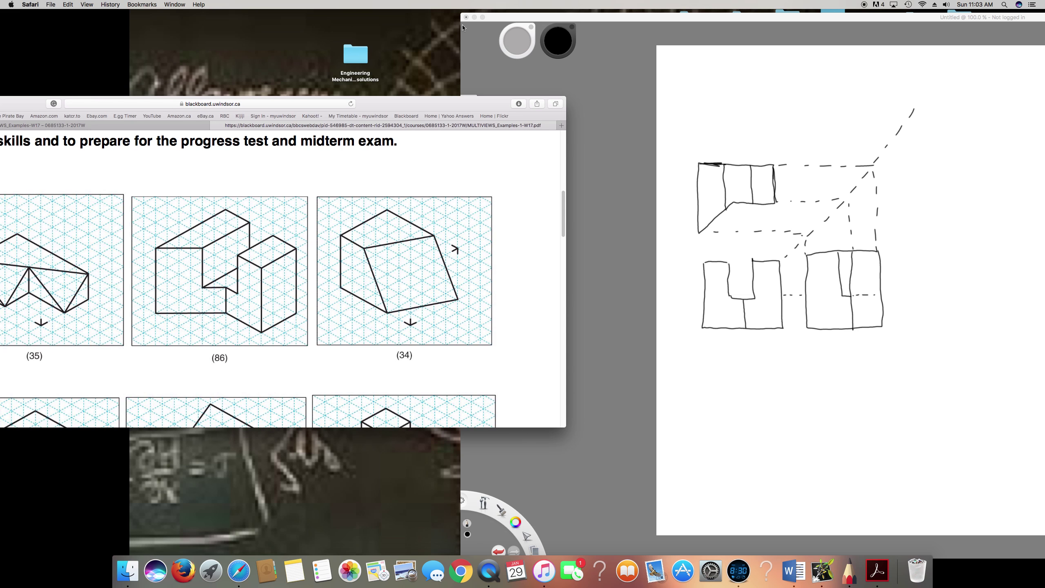
left_click(50, 4)
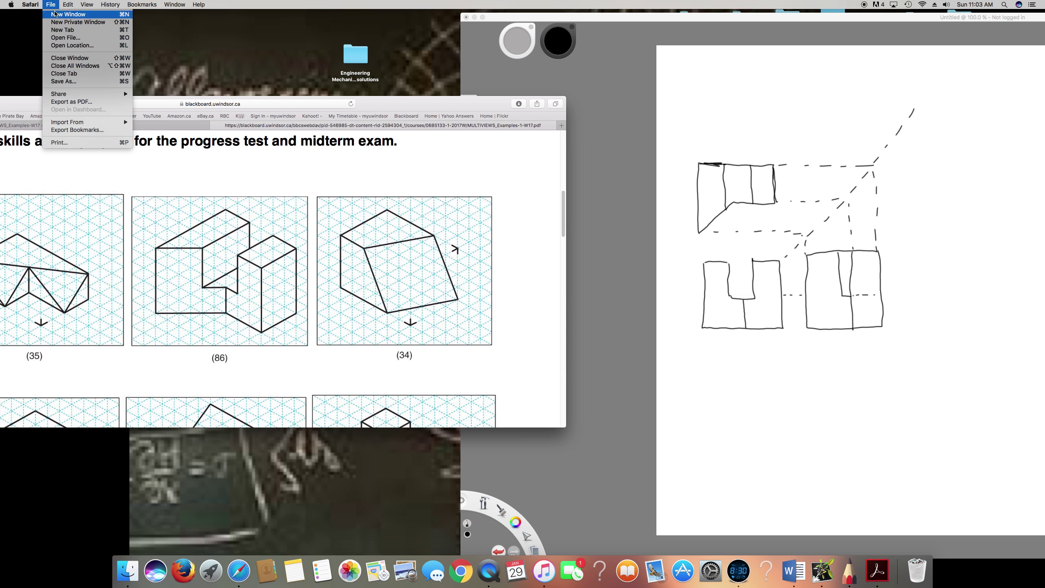
- Close the object 86 drawing without saving, leaving a blank canvas beside the object 34 reference
left_click(587, 113)
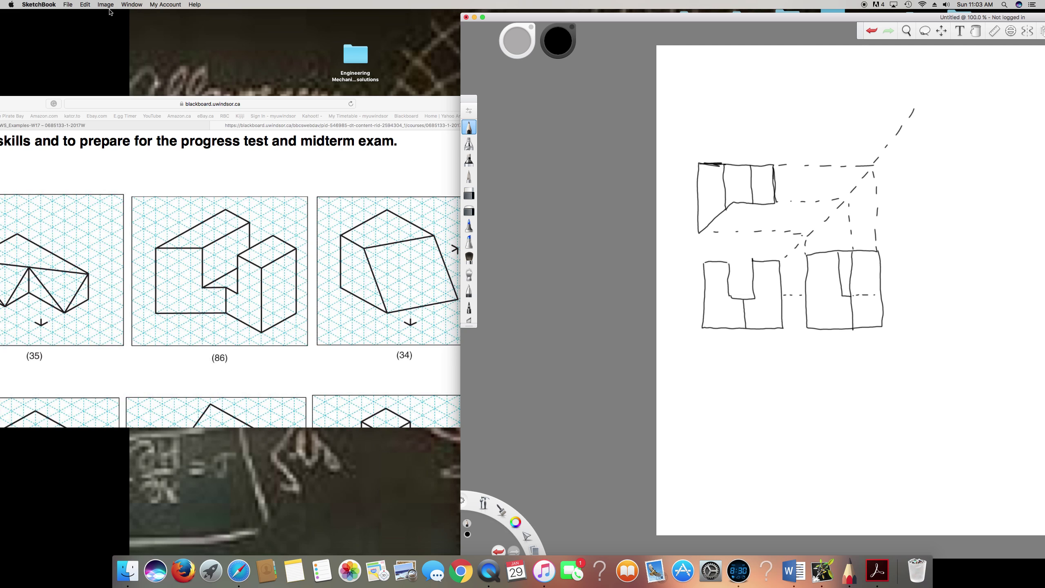
left_click(69, 4)
left_click(75, 43)
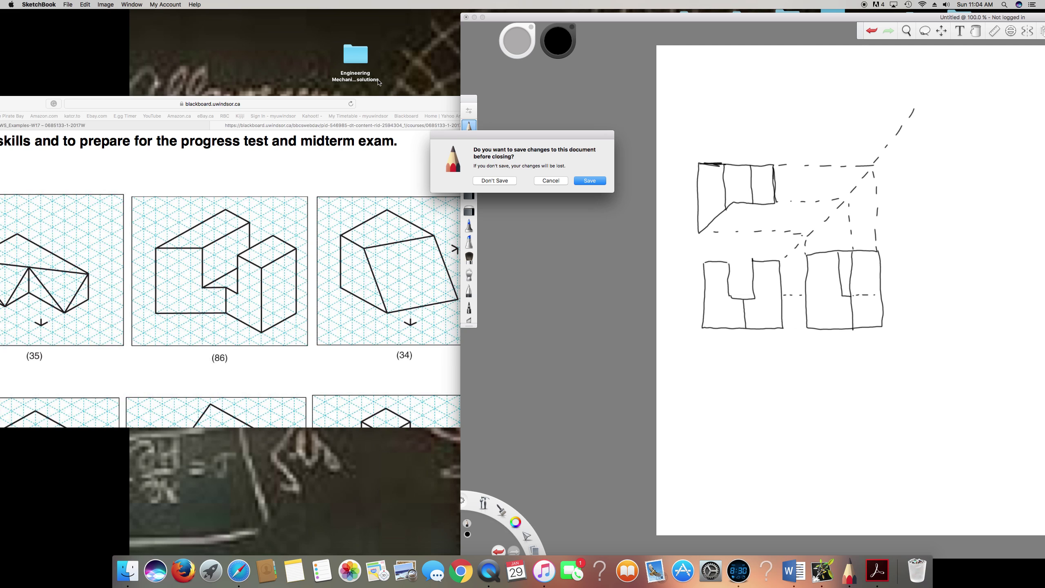
left_click(494, 180)
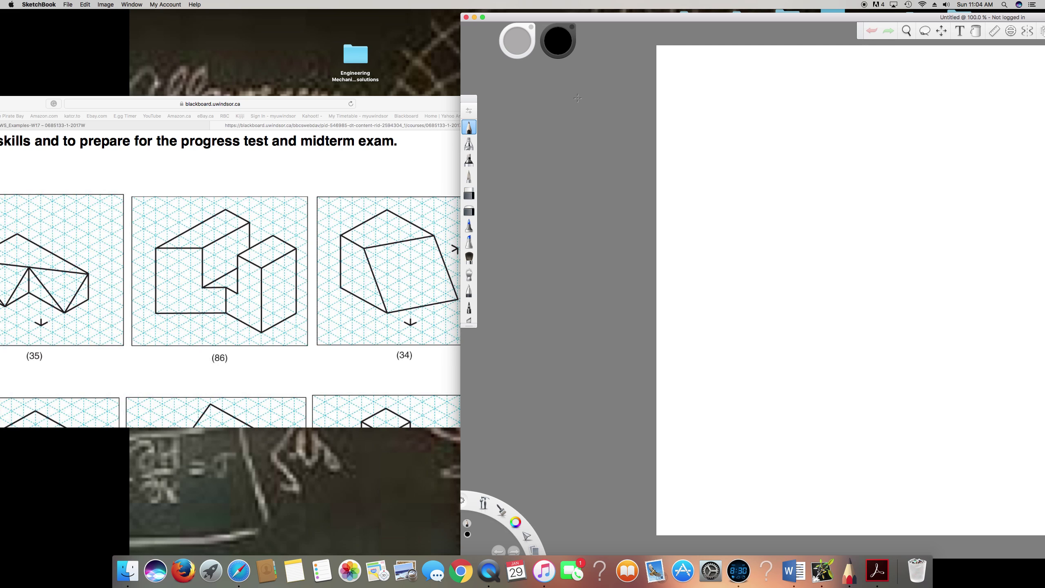
left_click(418, 253)
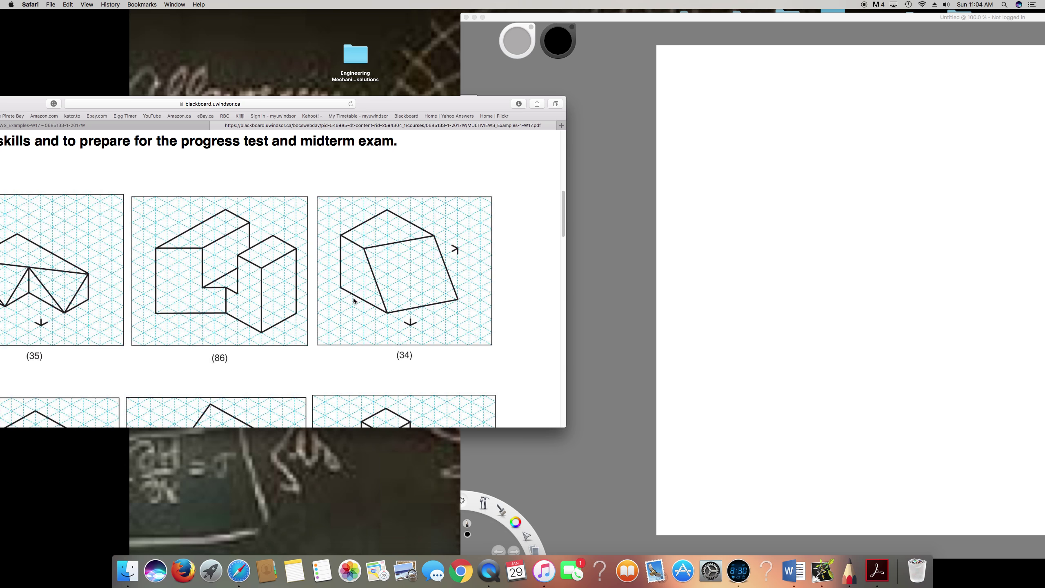
left_click(737, 316)
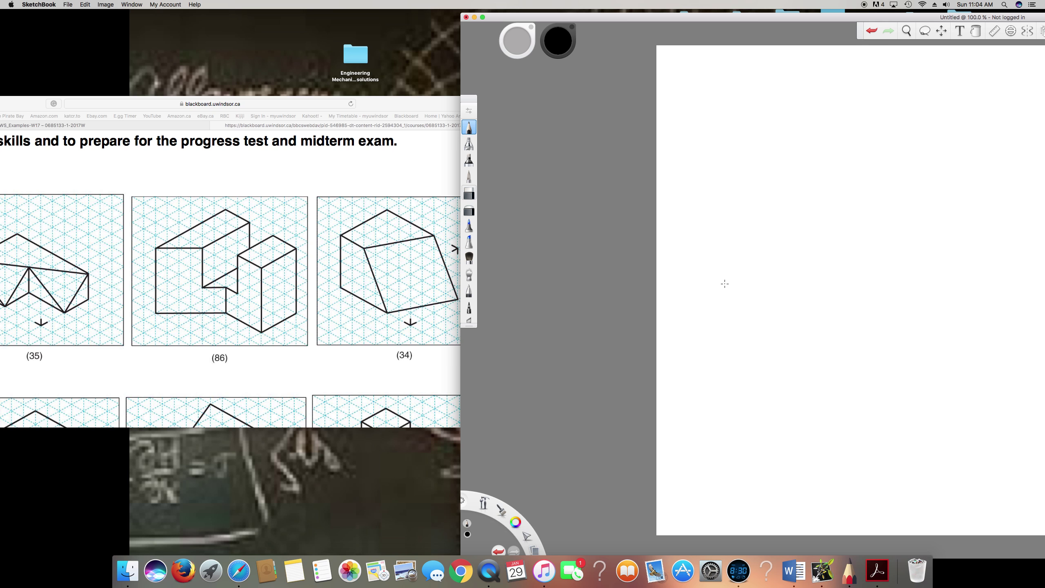
- Draw object 34's front view bottom, left and top edges plus the slanted right side
left_click_drag(721, 282, 789, 284)
left_click_drag(716, 228, 723, 283)
left_click(647, 240)
left_click_drag(717, 228, 821, 228)
left_click_drag(788, 284, 821, 228)
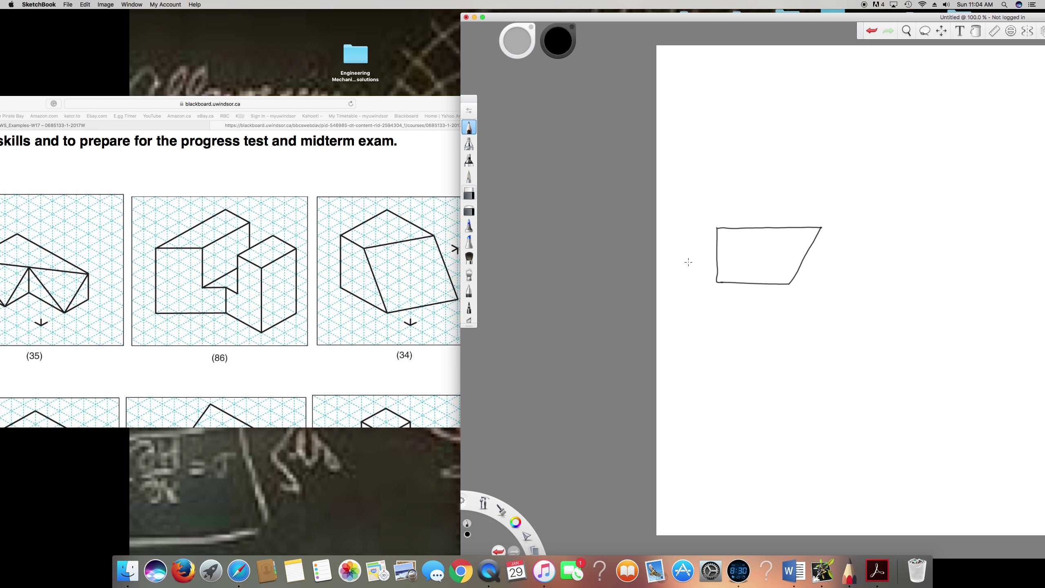
- Check the reference object and add the inner diagonal edge to the front view
left_click(358, 245)
left_click(654, 238)
left_click_drag(748, 227, 788, 283)
left_click(471, 193)
- Erase the top edge's end, redraw the right side sloping down-right, and start the top view's left edge
mouse_move(805, 227)
left_mouse_down()
mouse_move(819, 224)
mouse_move(790, 284)
left_mouse_up()
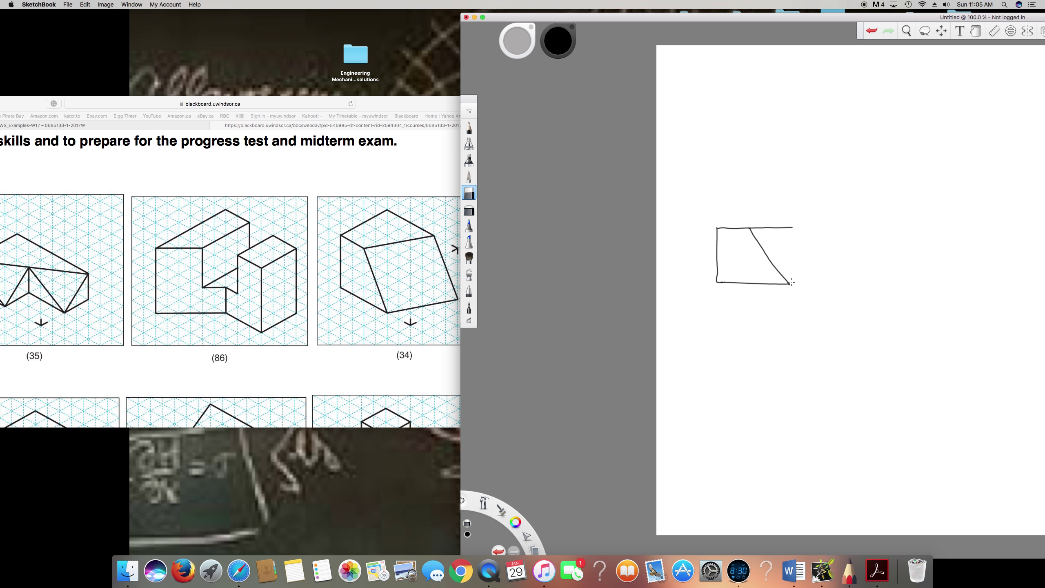
left_click(469, 128)
mouse_move(792, 226)
left_mouse_down()
mouse_move(828, 283)
mouse_move(783, 285)
mouse_move(828, 283)
left_mouse_up()
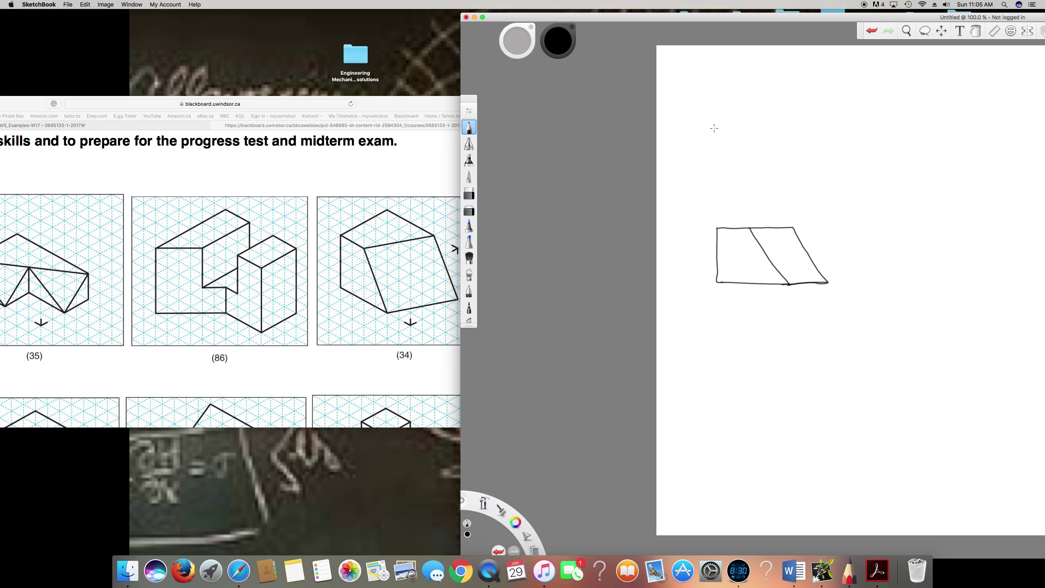
left_click_drag(714, 128, 713, 174)
- Pencil the top view's edges and slanted line, then dash a 45° miter line toward the upper right
left_click_drag(715, 129, 781, 134)
left_click_drag(713, 174, 725, 175)
left_click_drag(735, 175, 782, 135)
left_click_drag(734, 175, 759, 176)
mouse_move(760, 177)
left_mouse_down()
mouse_move(807, 139)
mouse_move(778, 134)
mouse_move(811, 135)
mouse_move(799, 147)
left_mouse_up()
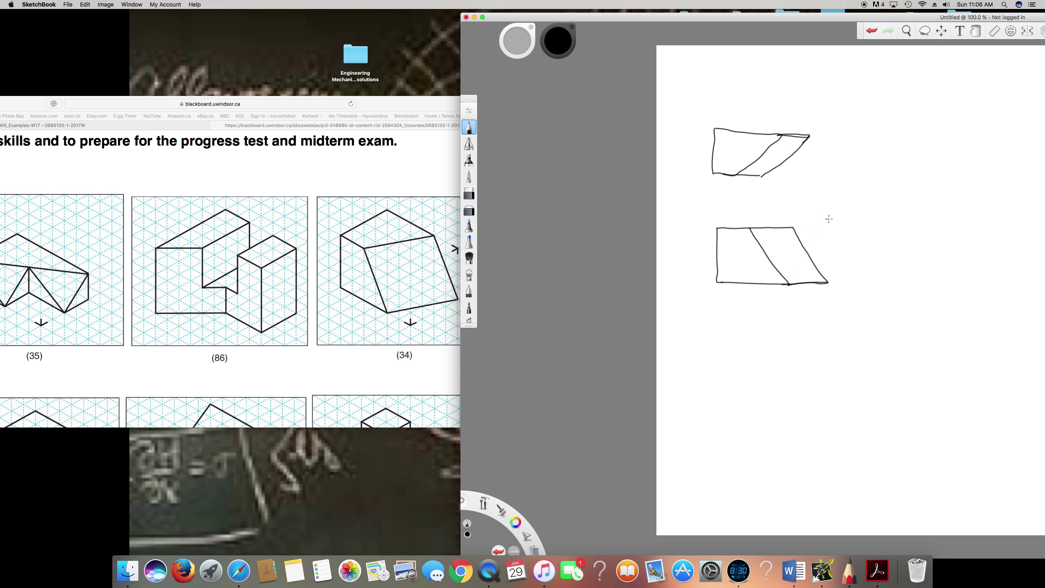
left_click_drag(828, 219, 936, 117)
left_click(786, 176)
- Project the top view's edges through the miter with dashes, draw the side view's top edge, and bring the examples forward
mouse_move(803, 175)
left_mouse_down()
mouse_move(870, 177)
mouse_move(875, 221)
left_mouse_up()
left_click(870, 178)
mouse_move(821, 136)
left_mouse_down()
mouse_move(916, 136)
mouse_move(916, 153)
left_mouse_up()
left_click_drag(919, 165, 924, 210)
mouse_move(874, 220)
left_mouse_down()
mouse_move(924, 218)
mouse_move(874, 220)
mouse_move(878, 279)
mouse_move(931, 282)
mouse_move(925, 218)
left_mouse_up()
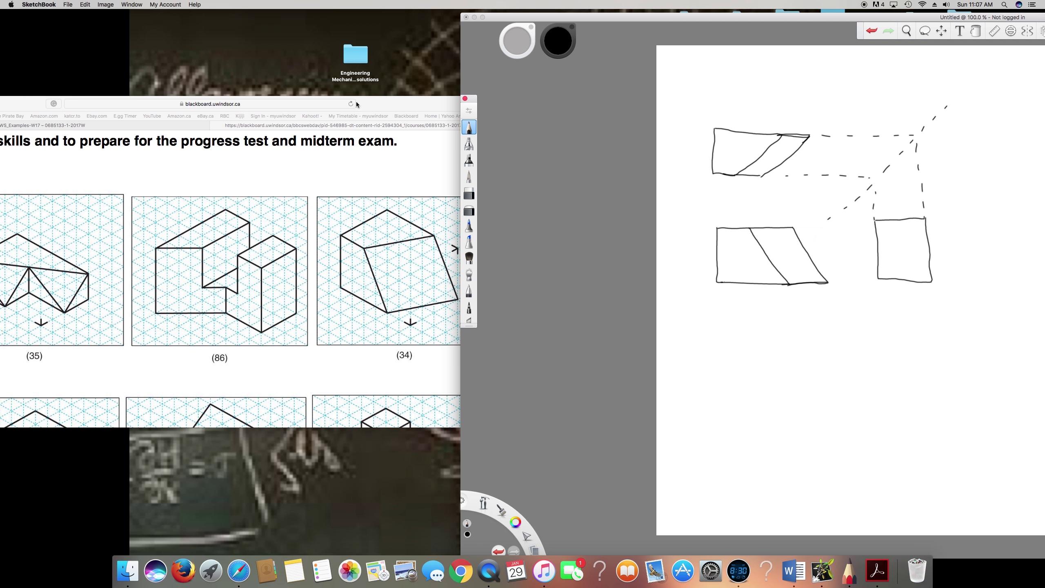
left_click_drag(385, 96, 374, 45)
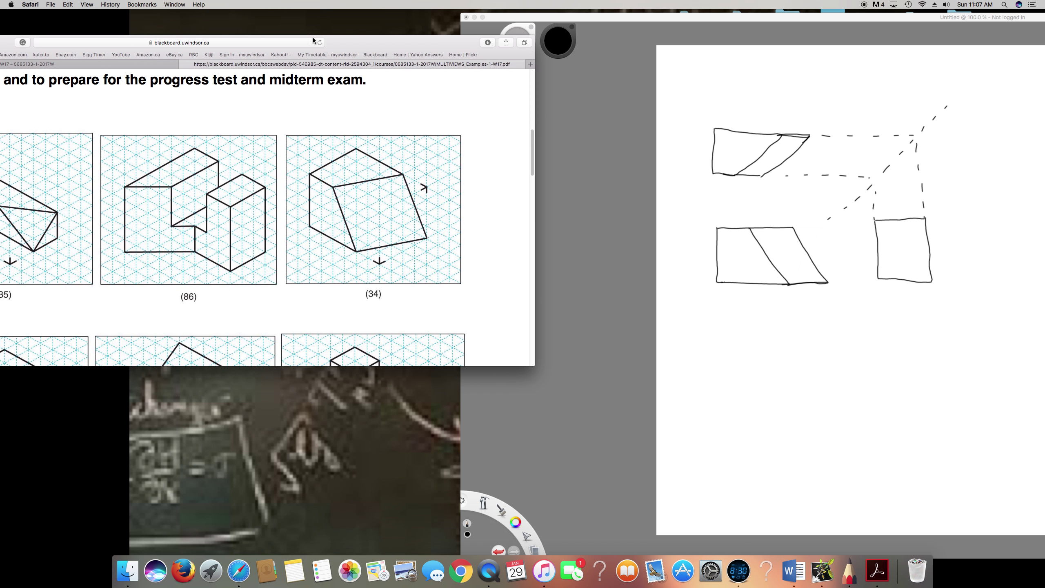
- Start a new blank canvas, discarding the finished three-view sketch without saving
left_click(590, 87)
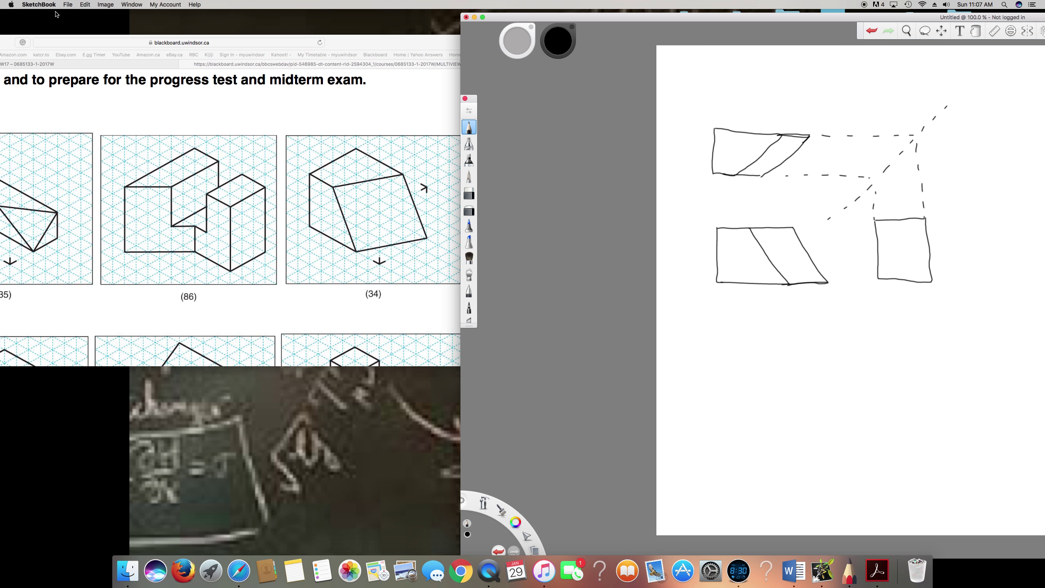
left_click(67, 5)
left_click(74, 15)
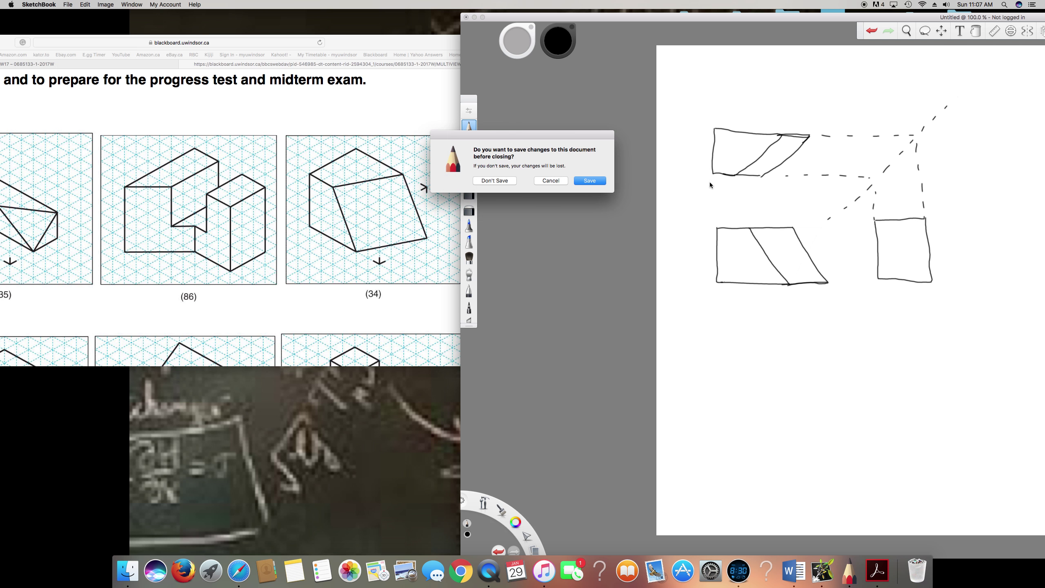
left_click(495, 181)
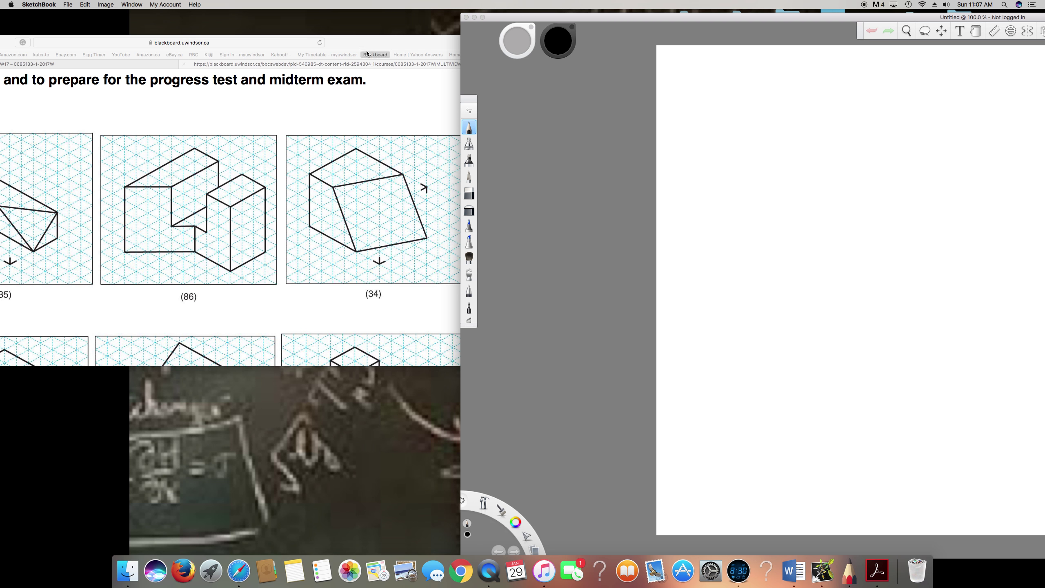
- Reposition the examples page beside the canvas and draw the front view's left vertical edge
left_click_drag(368, 48, 411, 32)
scroll(415, 199, "down", 6)
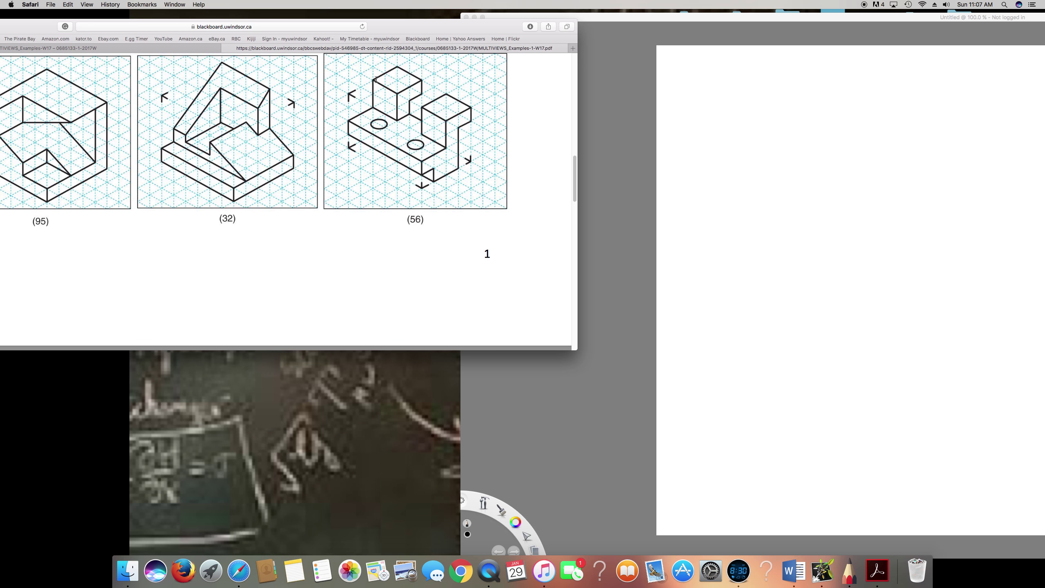
mouse_move(372, 43)
left_mouse_down()
mouse_move(437, 59)
mouse_move(444, 78)
left_mouse_up()
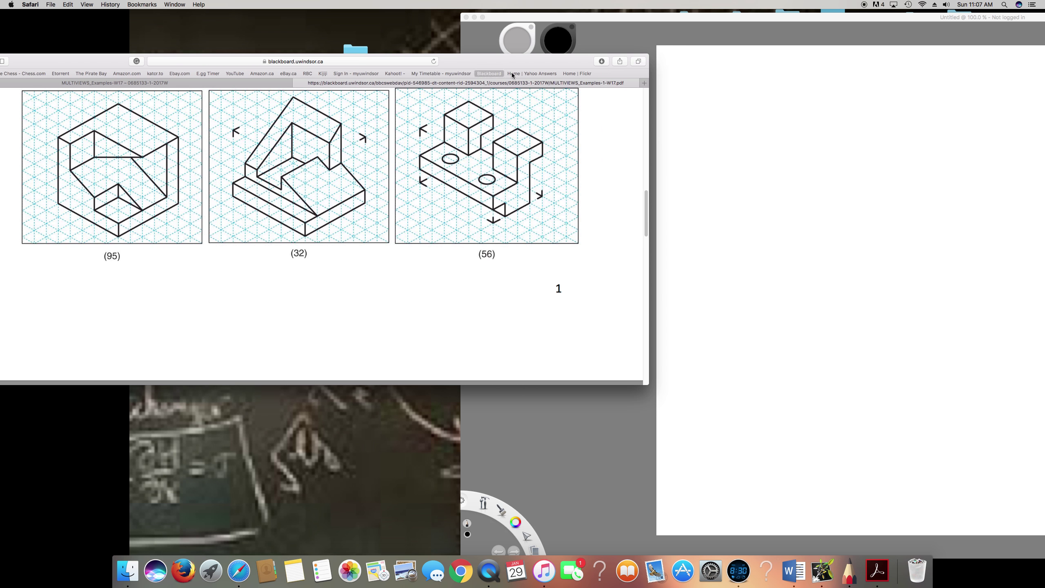
left_click(706, 136)
left_click(706, 136)
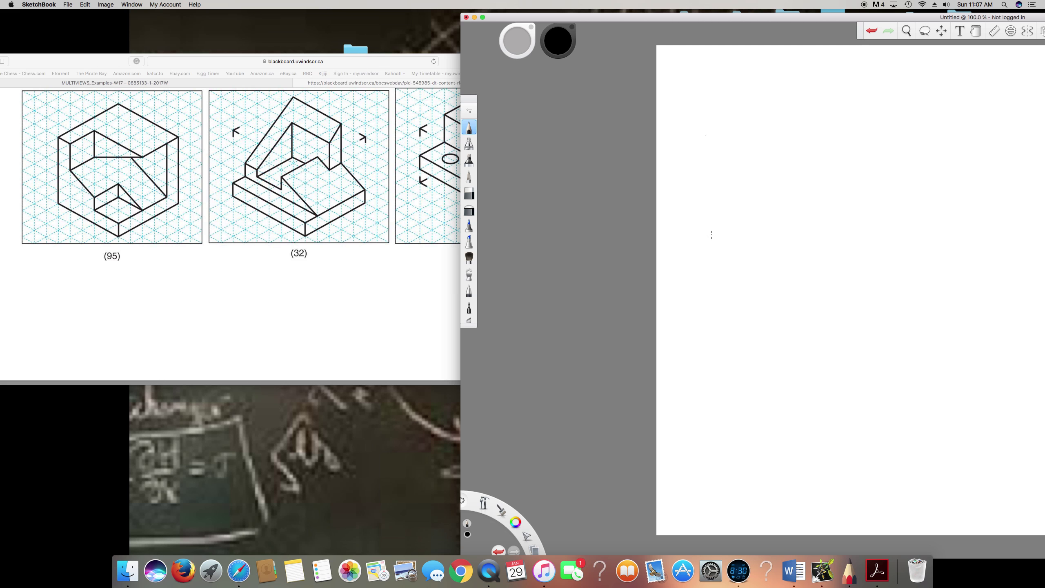
left_click_drag(711, 236, 712, 305)
- Add the stepped hook to the front outline and erase a stray mark below it
mouse_move(711, 236)
left_mouse_down()
mouse_move(720, 234)
mouse_move(722, 257)
left_mouse_up()
mouse_move(723, 256)
left_mouse_down()
mouse_move(769, 291)
mouse_move(712, 288)
left_mouse_up()
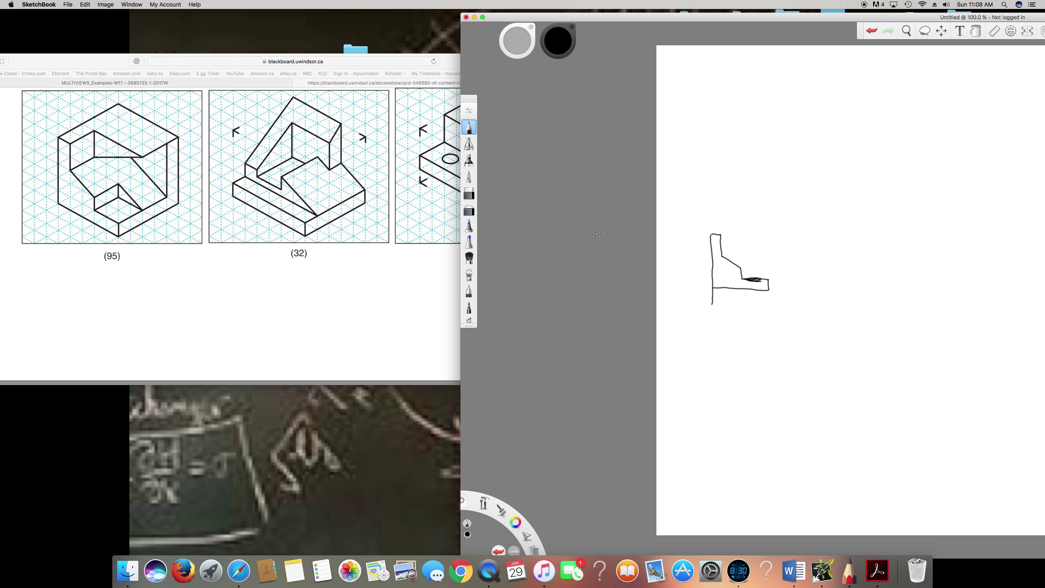
left_click(469, 193)
left_click_drag(711, 299, 716, 299)
left_click(469, 127)
- Draw the front view's top edge extending to the right
left_click_drag(722, 234, 739, 234)
left_click_drag(753, 234, 756, 233)
mouse_move(756, 233)
left_mouse_down()
mouse_move(768, 233)
mouse_move(728, 254)
mouse_move(768, 234)
left_mouse_up()
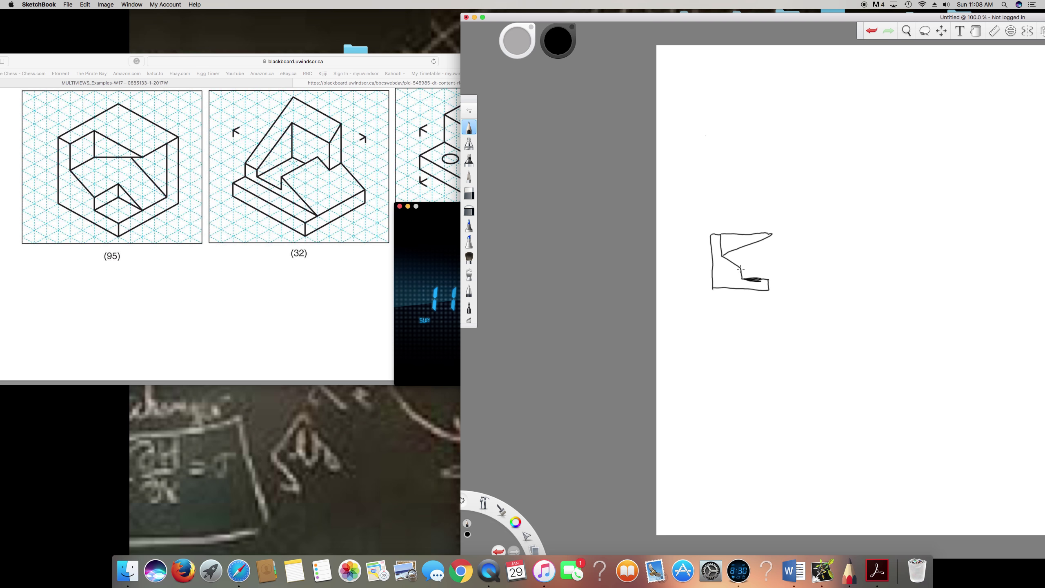
- Sketch the top-view rectangle with its inner step above the front view, and close the front view's right side
left_click_drag(739, 268, 768, 280)
left_click_drag(707, 146, 710, 203)
mouse_move(707, 145)
left_mouse_down()
mouse_move(776, 144)
mouse_move(777, 174)
left_mouse_up()
mouse_move(711, 202)
left_mouse_down()
mouse_move(722, 203)
mouse_move(722, 176)
mouse_move(775, 174)
left_mouse_up()
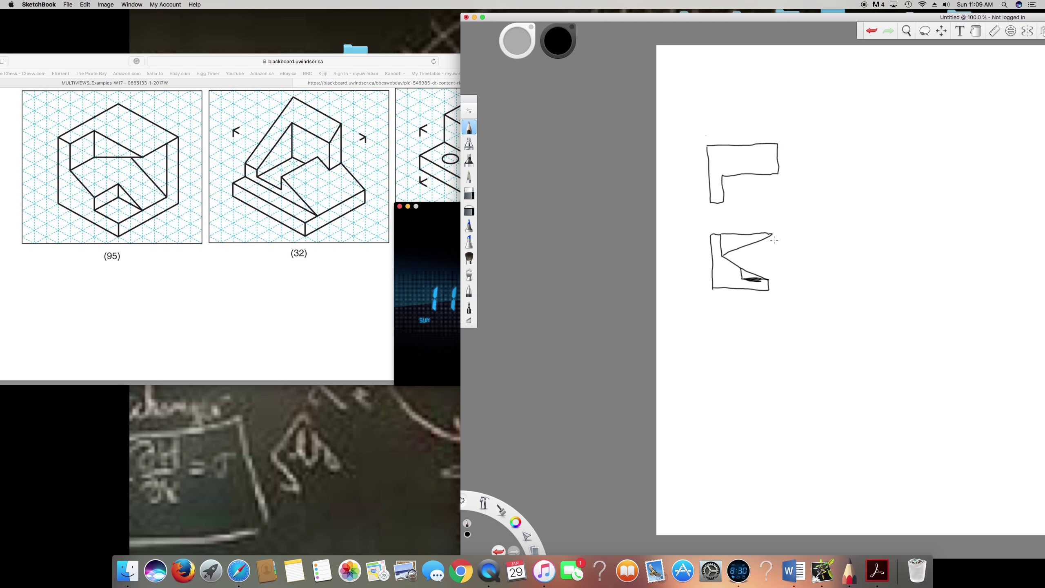
mouse_move(772, 234)
left_mouse_down()
mouse_move(768, 283)
mouse_move(770, 233)
left_mouse_up()
mouse_move(718, 201)
left_mouse_down()
mouse_move(777, 202)
mouse_move(776, 169)
mouse_move(777, 193)
left_mouse_up()
- Draw a short straight 45° line along the ruler guide right of the views, then hide the guide
key("r")
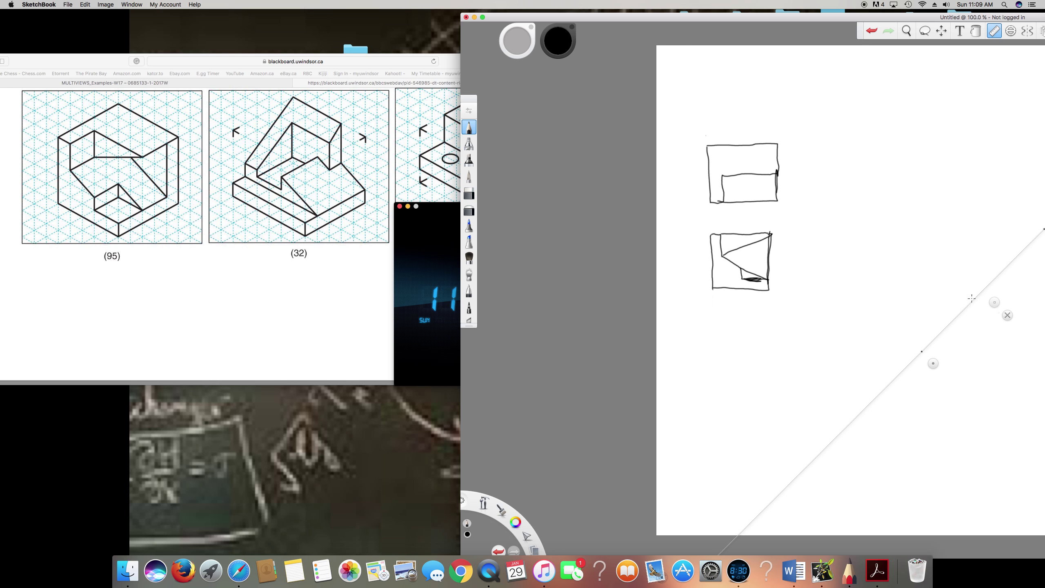
left_click(992, 35)
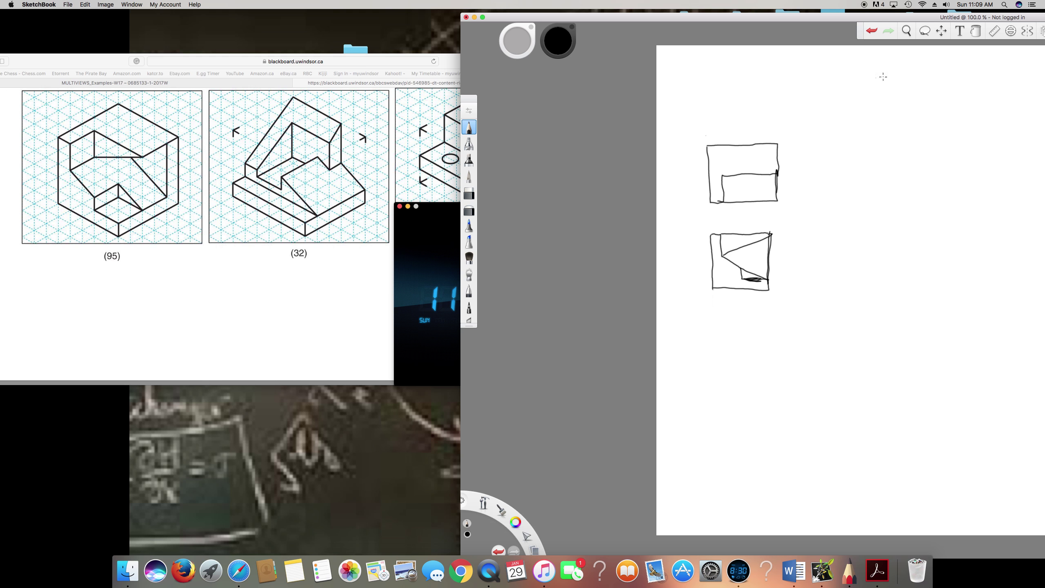
left_click(994, 30)
mouse_move(919, 236)
left_mouse_down()
mouse_move(944, 228)
mouse_move(920, 251)
left_mouse_up()
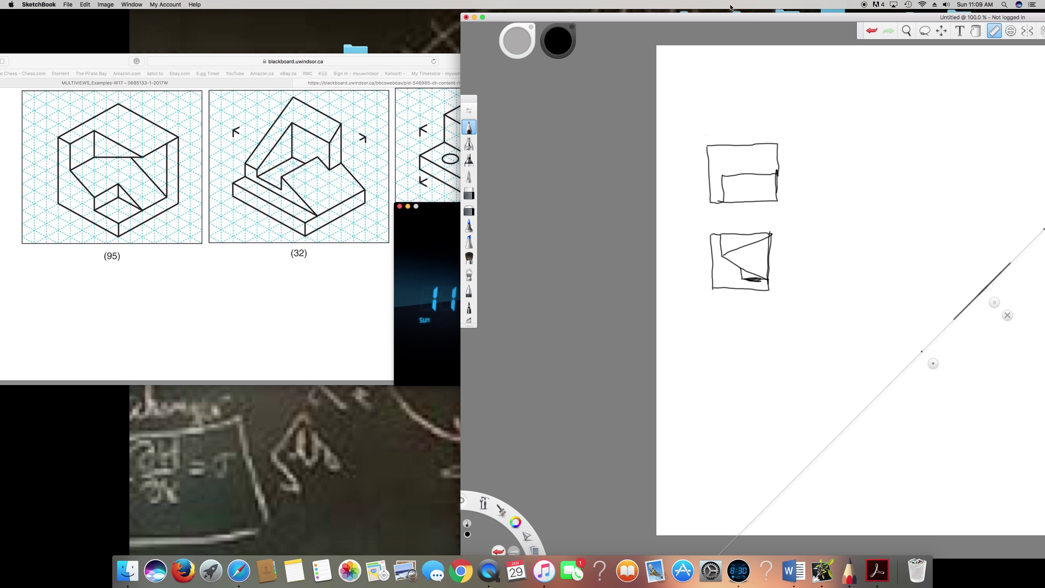
left_click_drag(741, 18, 445, 40)
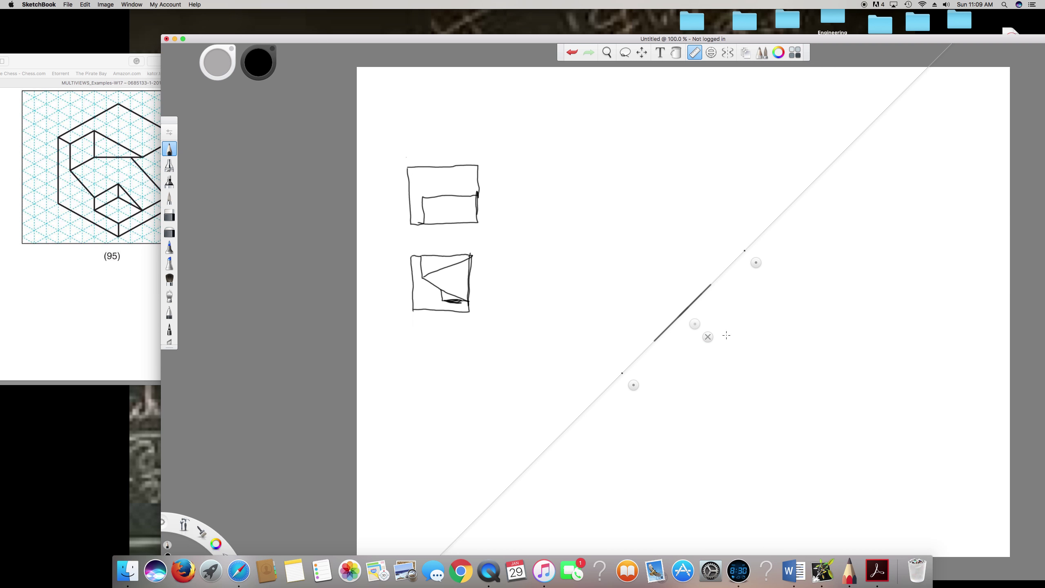
mouse_move(694, 324)
left_mouse_down()
mouse_move(716, 329)
mouse_move(663, 305)
mouse_move(709, 326)
left_mouse_up()
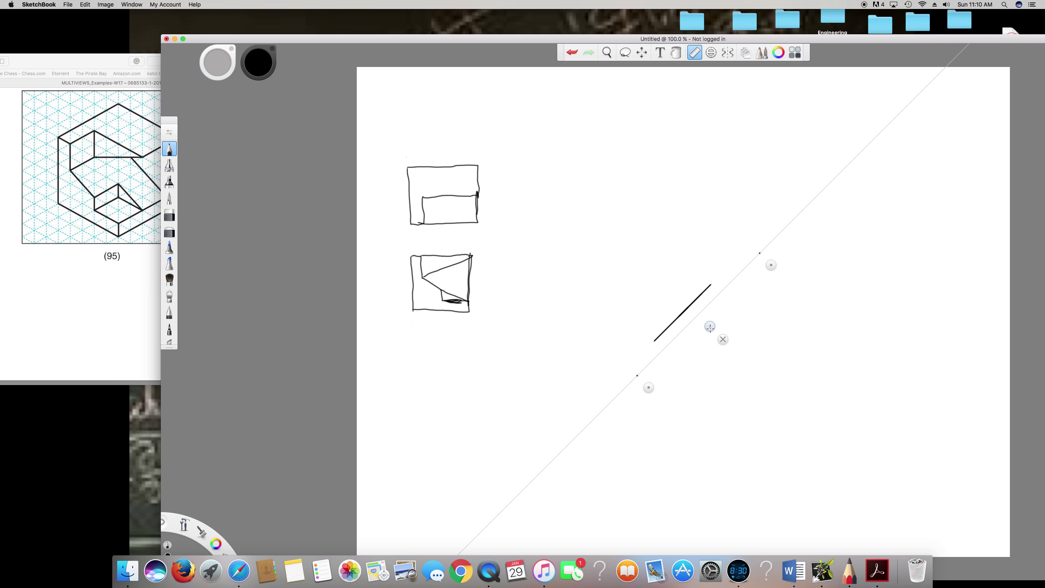
left_click(698, 55)
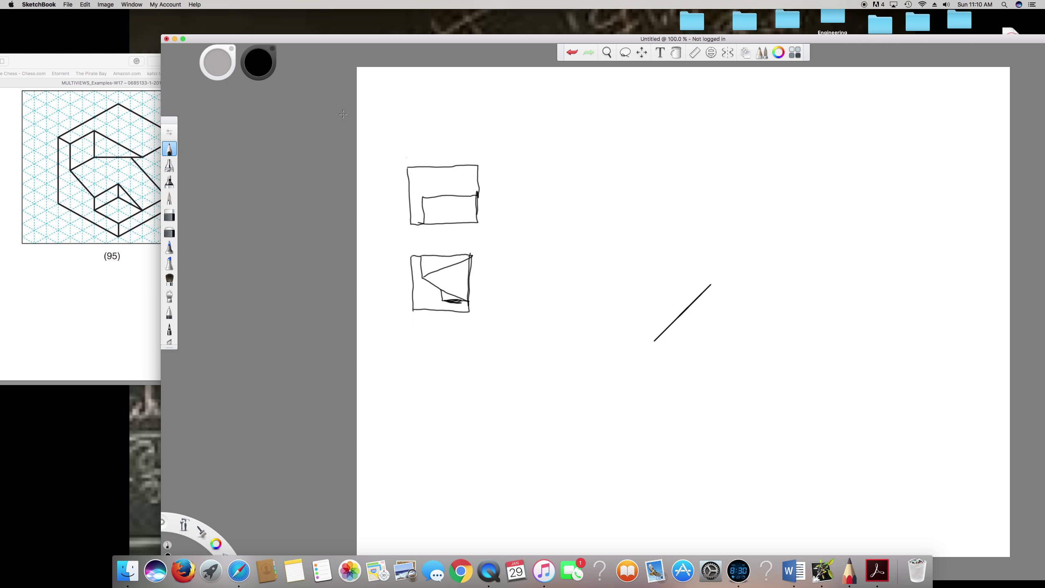
- Erase the straight diagonal miter line with the eraser
left_click(169, 214)
left_click(654, 314)
left_click_drag(665, 346, 668, 326)
left_click_drag(698, 293, 697, 288)
- Close the Copic library, move the window right to reveal the examples, and reselect the pencil
left_click(794, 52)
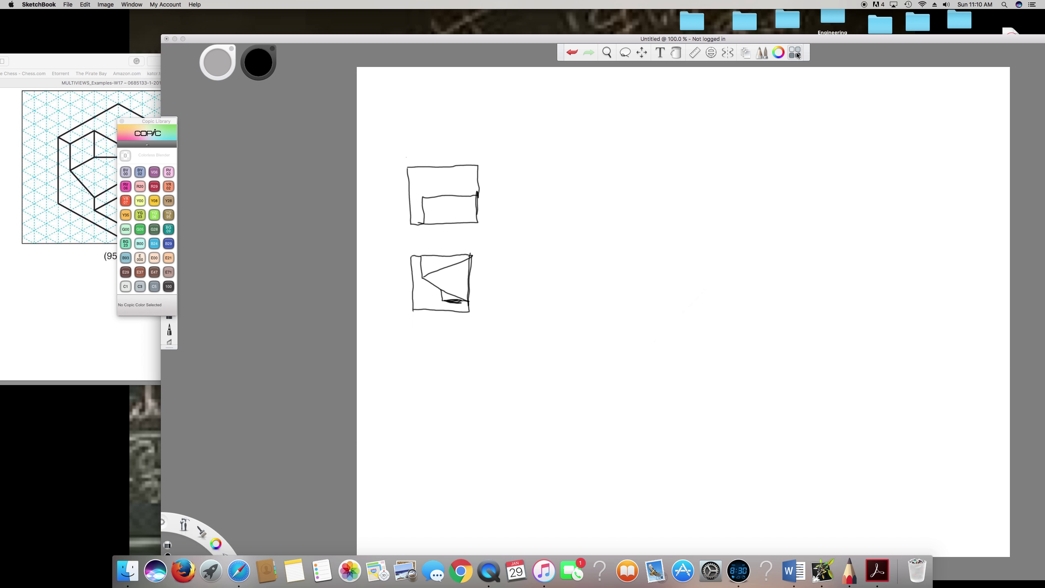
left_click(122, 121)
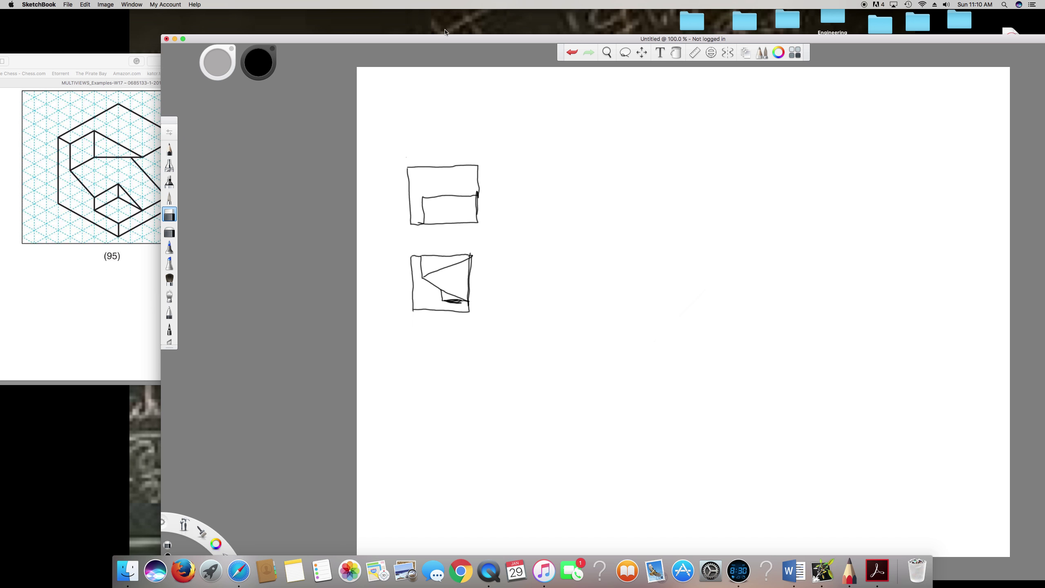
left_click_drag(441, 44, 613, 49)
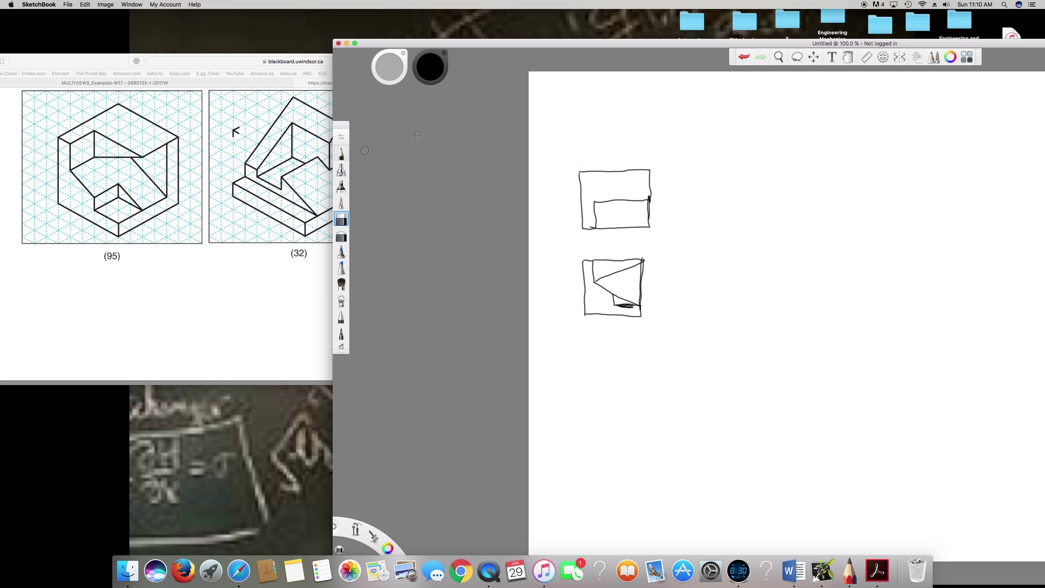
left_click(341, 153)
- Split the top view's inner rectangle, then dash a 45° miter line and projectors toward the side view
left_click_drag(623, 201, 623, 224)
left_click_drag(669, 247, 794, 140)
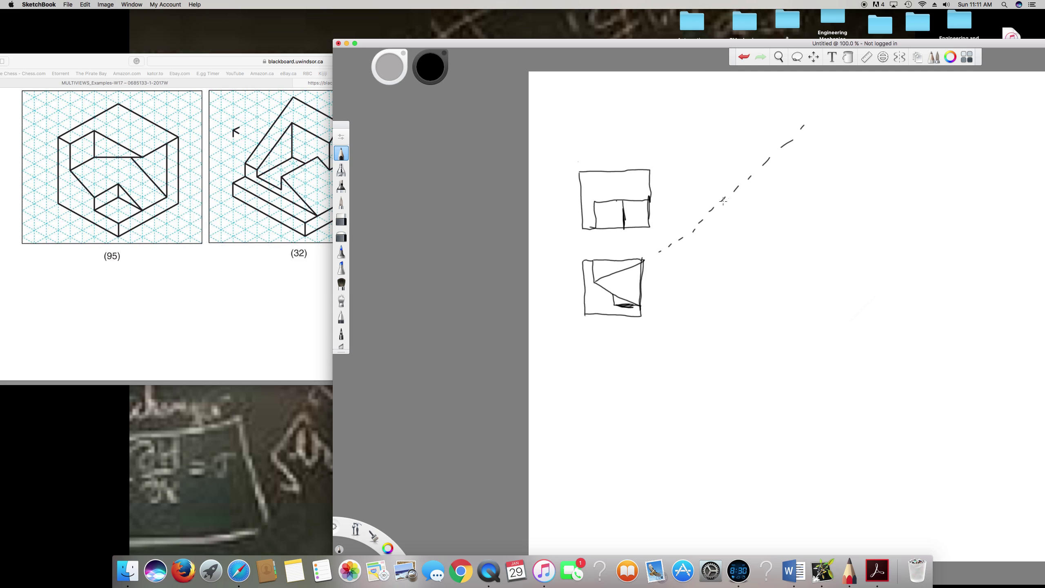
mouse_move(654, 228)
left_mouse_down()
mouse_move(692, 228)
mouse_move(695, 247)
left_mouse_up()
left_click(696, 255)
mouse_move(655, 169)
left_mouse_down()
mouse_move(751, 168)
mouse_move(763, 253)
left_mouse_up()
left_click_drag(697, 256, 760, 252)
- Draw the side view's left edge and its inner vertical and horizontal lines
mouse_move(695, 255)
left_mouse_down()
mouse_move(693, 314)
mouse_move(768, 312)
mouse_move(759, 251)
left_mouse_up()
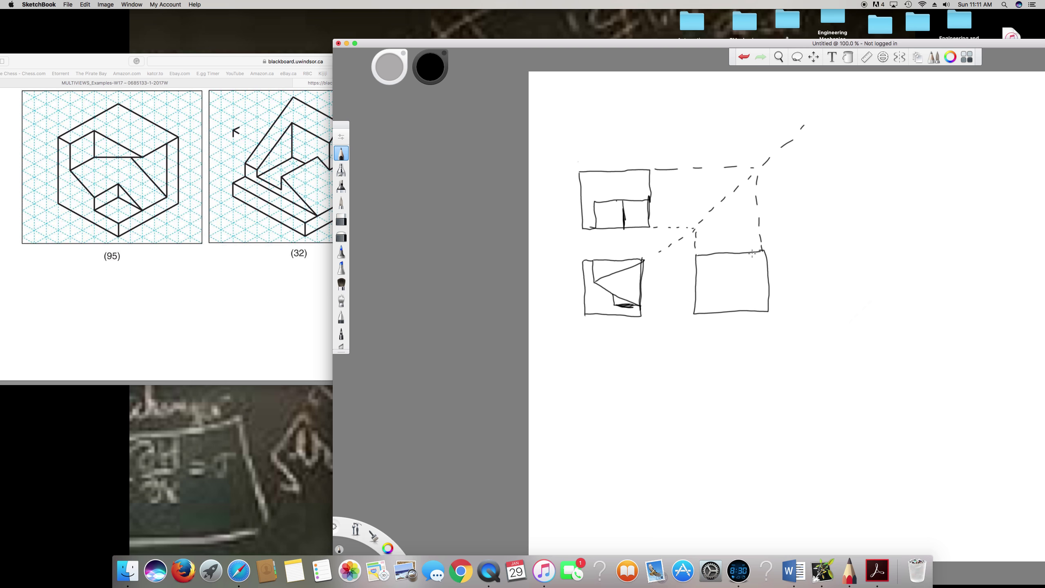
mouse_move(752, 254)
left_mouse_down()
mouse_move(754, 300)
mouse_move(695, 304)
left_mouse_up()
mouse_move(696, 290)
left_mouse_down()
mouse_move(720, 290)
mouse_move(723, 304)
left_mouse_up()
left_click_drag(698, 274, 755, 275)
- Close the drawing without saving and bring the Safari examples page forward
left_click(68, 4)
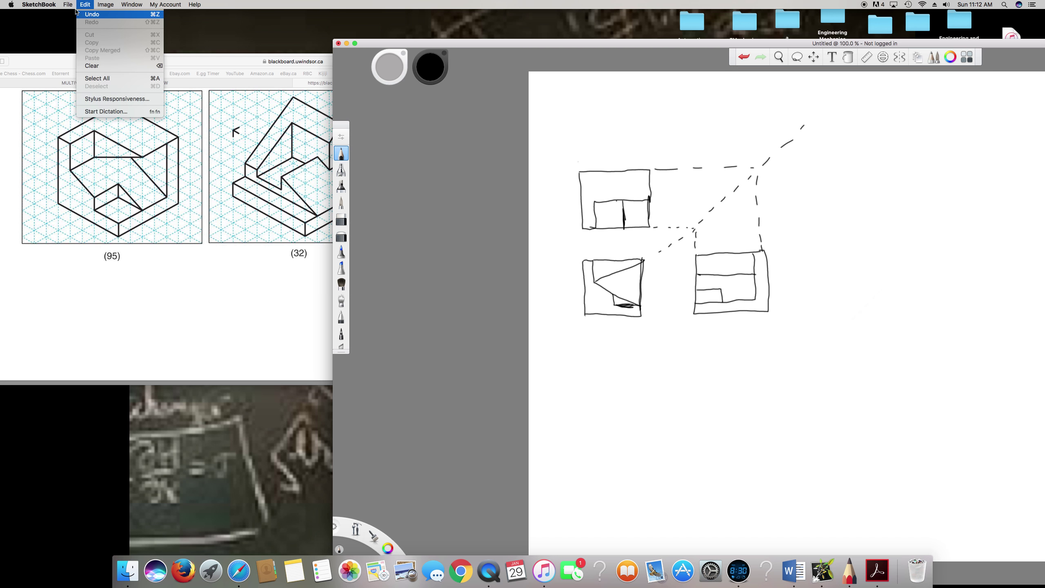
left_click(74, 15)
left_click(496, 178)
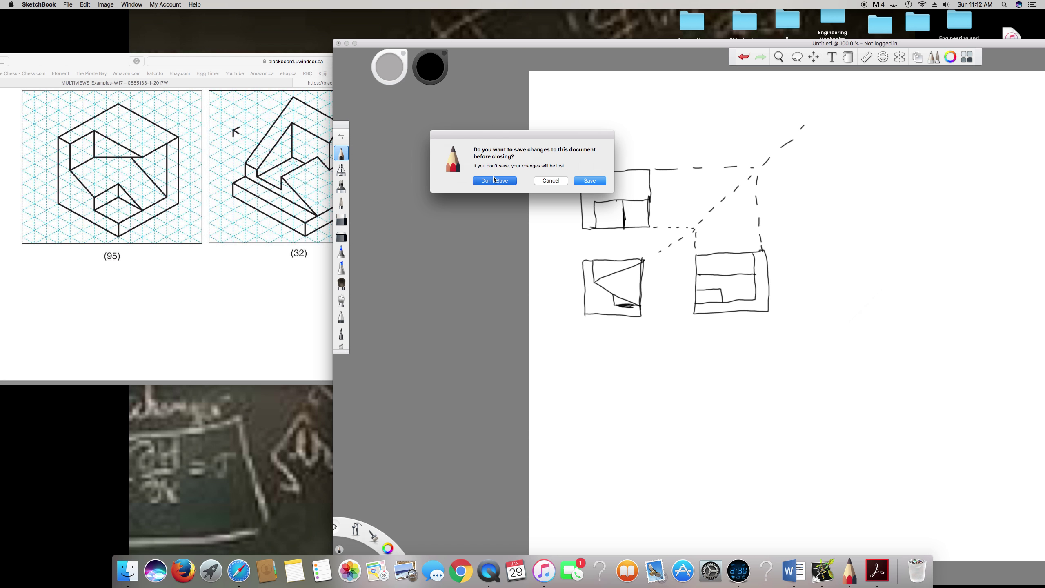
left_click_drag(159, 63, 109, 19)
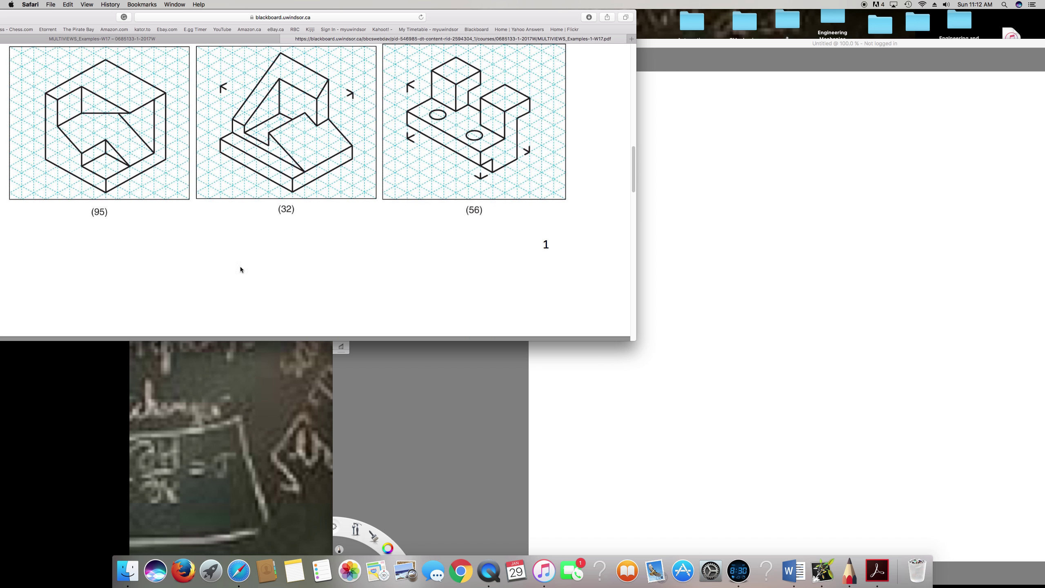
- Scroll the PDF to the (95), (32), (56) row and place the SketchBook canvas beside it
scroll(447, 284, "down", 4)
scroll(447, 283, "up", 3)
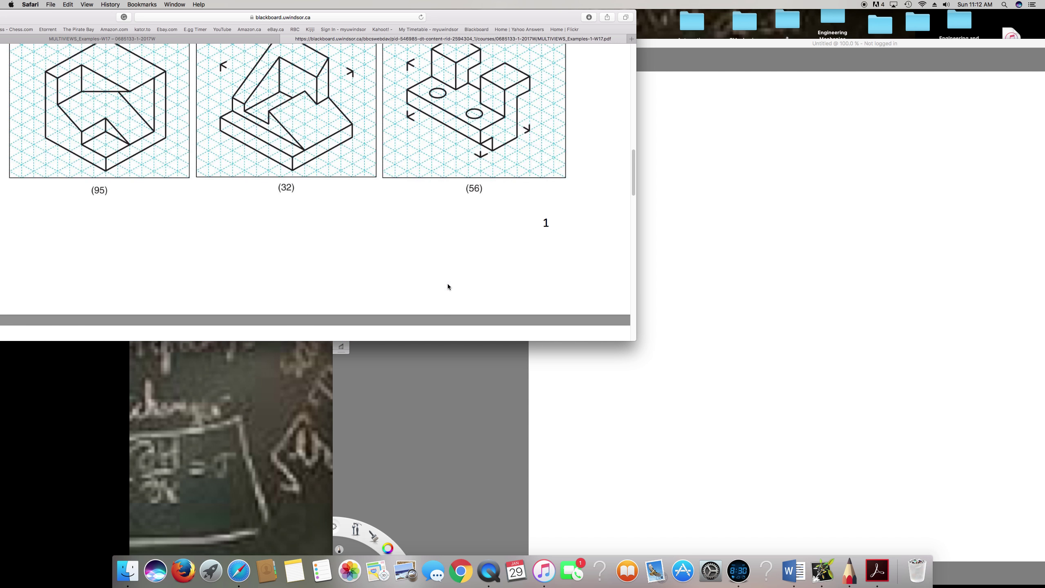
scroll(448, 283, "up", 5)
scroll(447, 284, "down", 2)
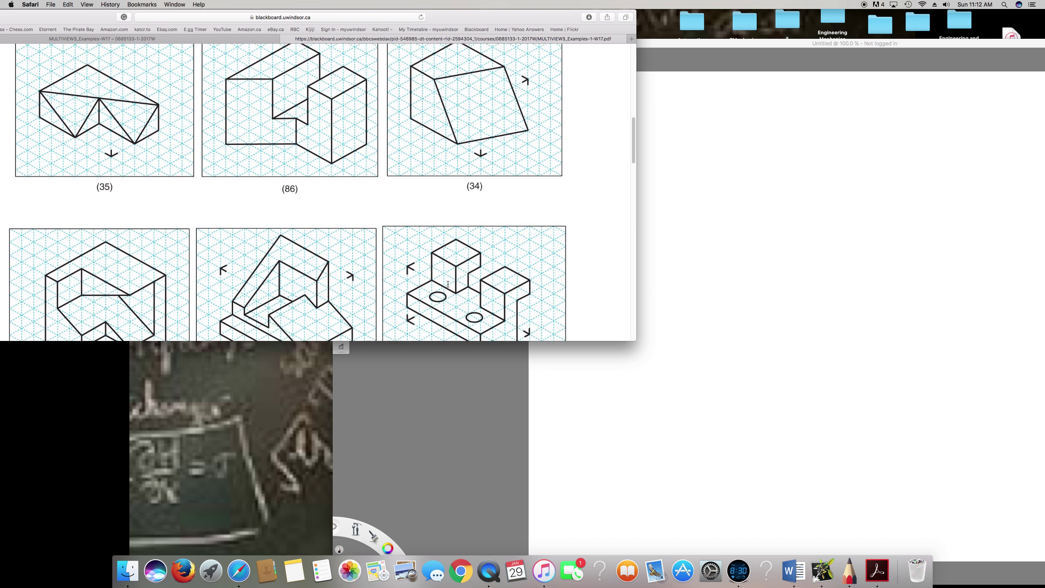
scroll(447, 284, "down", 2)
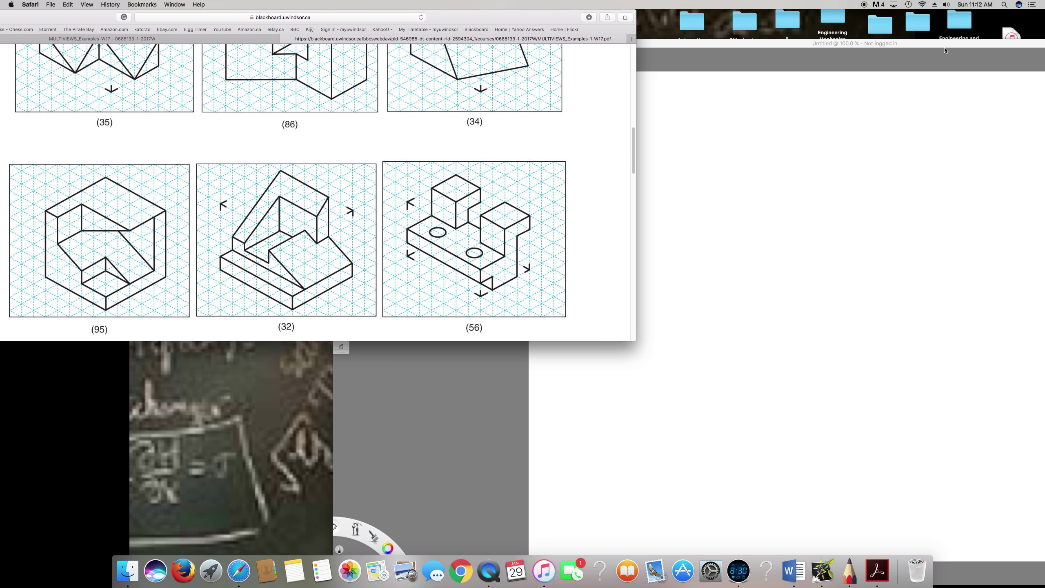
mouse_move(945, 50)
left_mouse_down()
mouse_move(854, 89)
mouse_move(900, 185)
left_mouse_up()
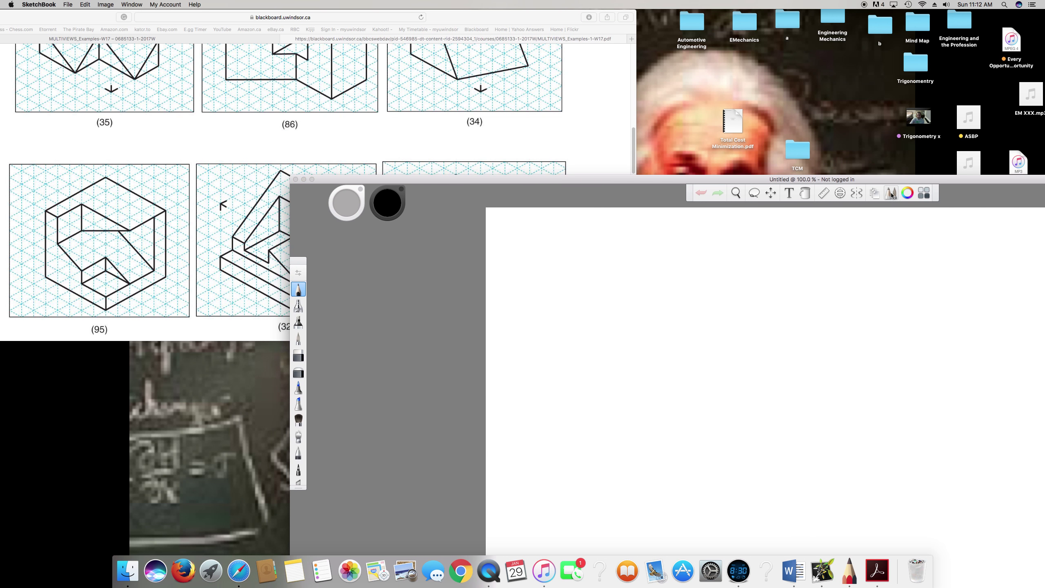
- Turn on the ruler guide, move it across the blank canvas and rotate it horizontal
left_click(824, 196)
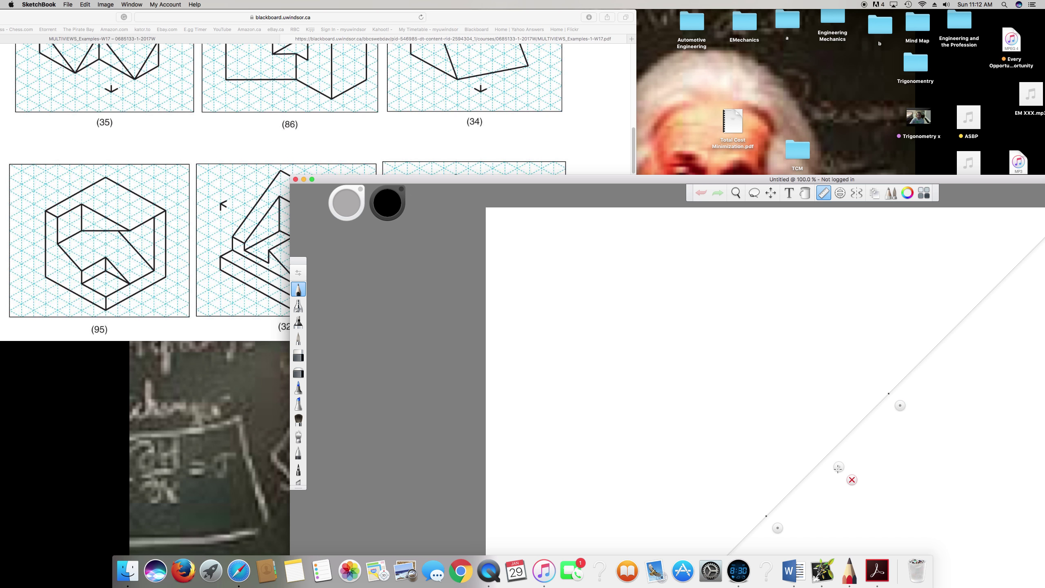
left_click_drag(838, 467, 682, 451)
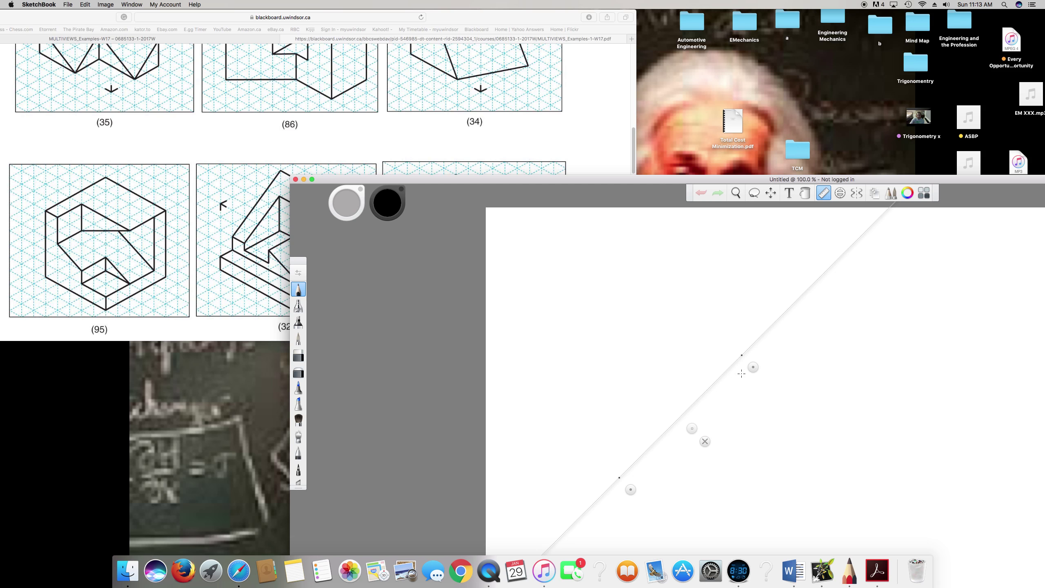
left_click_drag(741, 373, 762, 382)
mouse_move(555, 178)
left_mouse_down()
mouse_move(687, 92)
mouse_move(687, 72)
left_mouse_up()
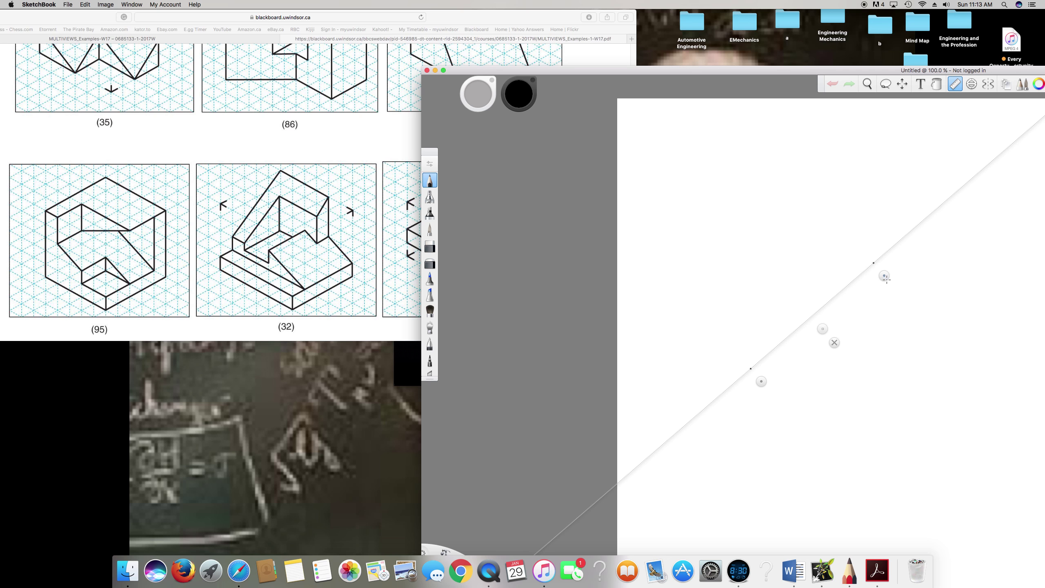
left_click_drag(887, 280, 913, 381)
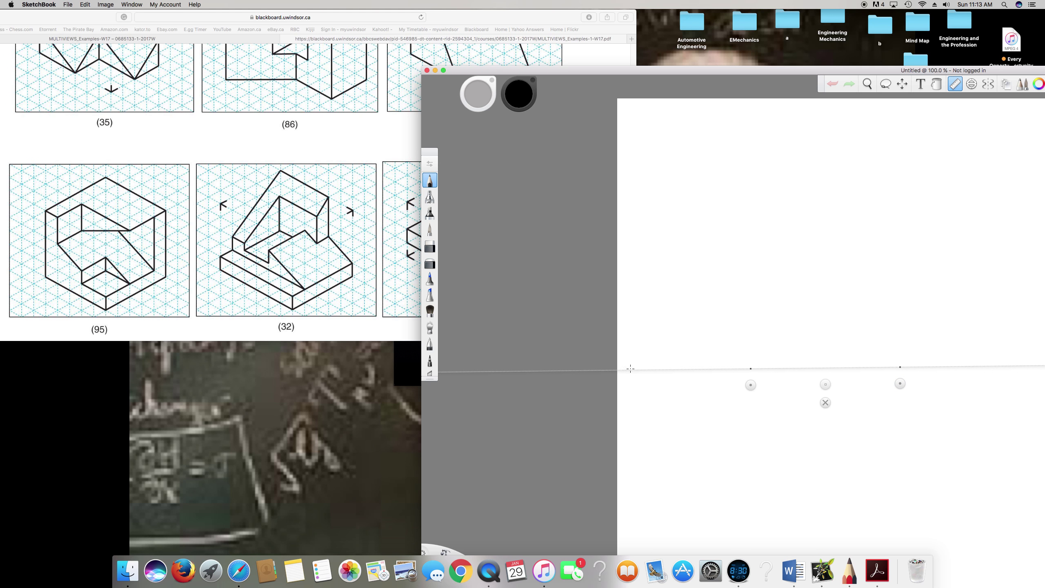
- Draw the horizontal base line, then turn the guide vertical and draw the left edge up to the top
left_click_drag(630, 369, 651, 371)
left_click_drag(657, 370, 717, 372)
left_click_drag(900, 384, 647, 306)
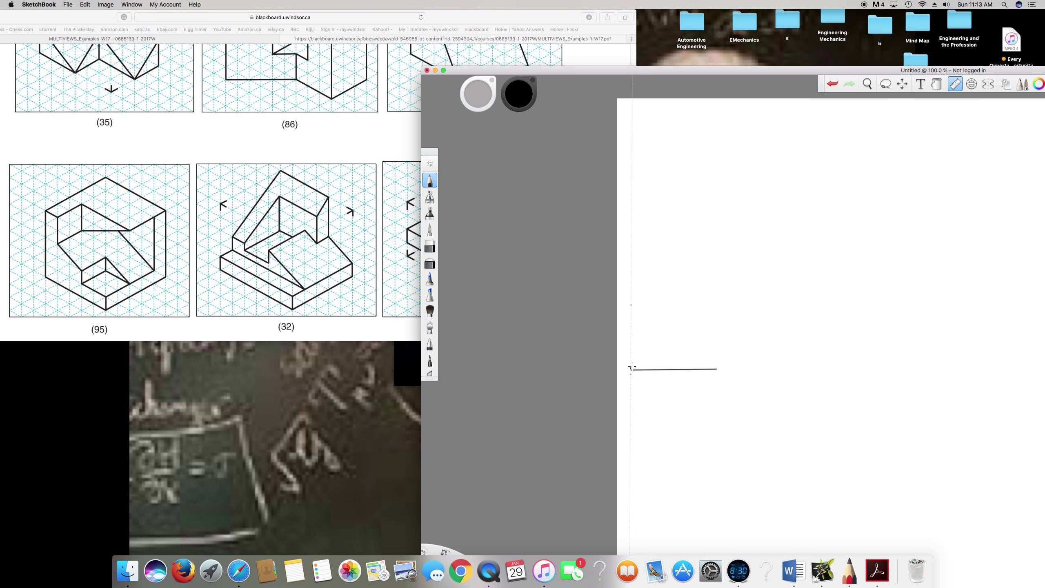
left_click_drag(632, 369, 632, 359)
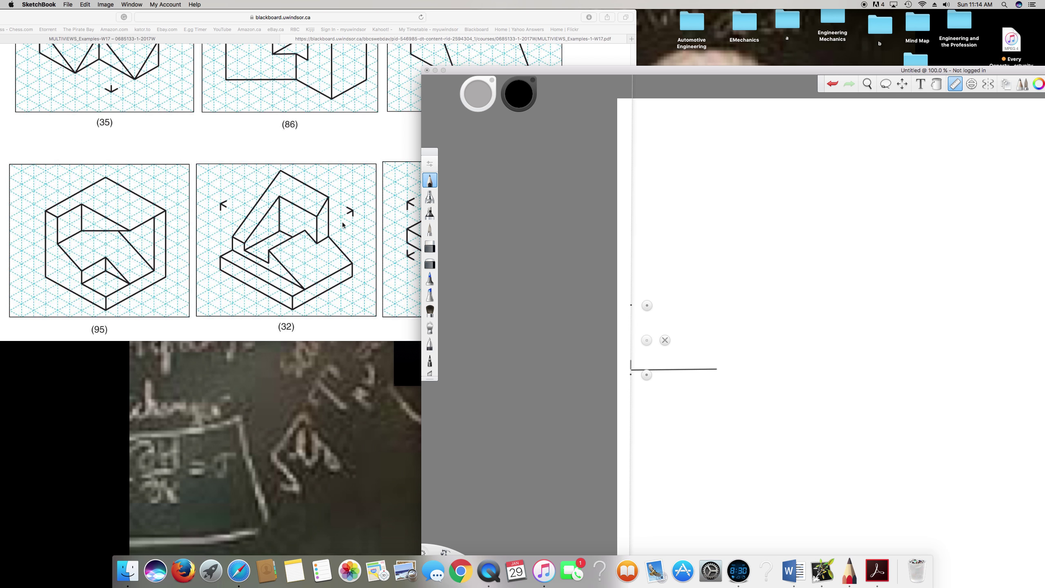
left_click(556, 322)
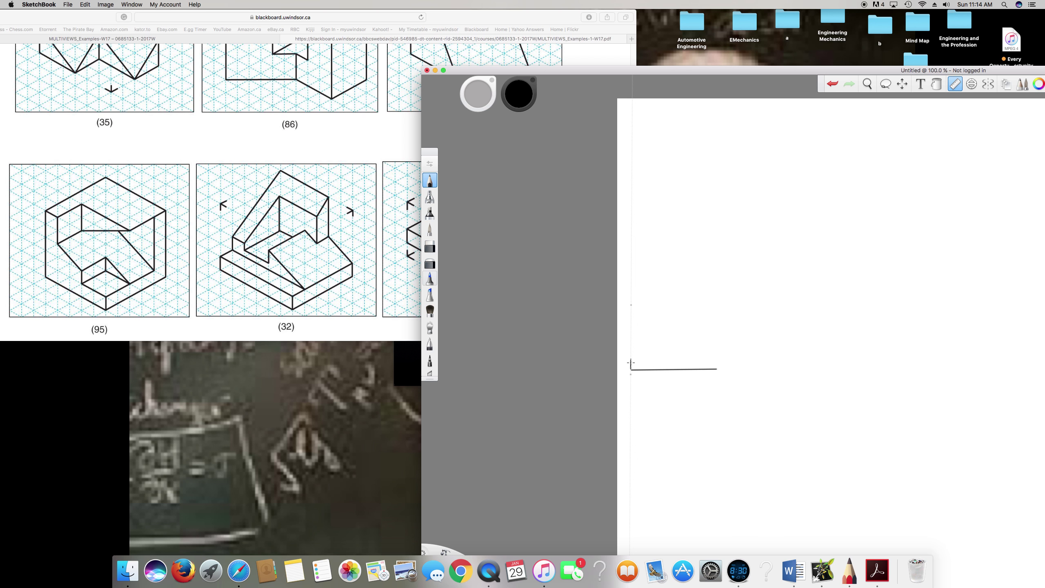
left_click_drag(631, 361, 630, 305)
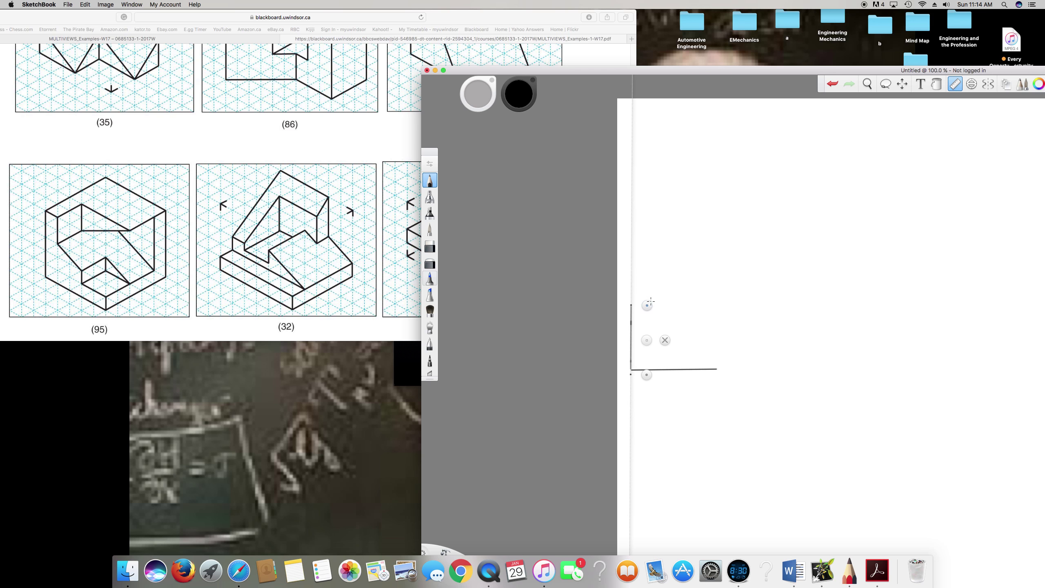
- Realign the guide to draw a short drop from the top edge and a short step at the base's right end
mouse_move(647, 306)
left_mouse_down()
mouse_move(679, 329)
mouse_move(695, 391)
mouse_move(712, 374)
mouse_move(669, 350)
mouse_move(675, 323)
mouse_move(640, 306)
mouse_move(678, 306)
left_mouse_up()
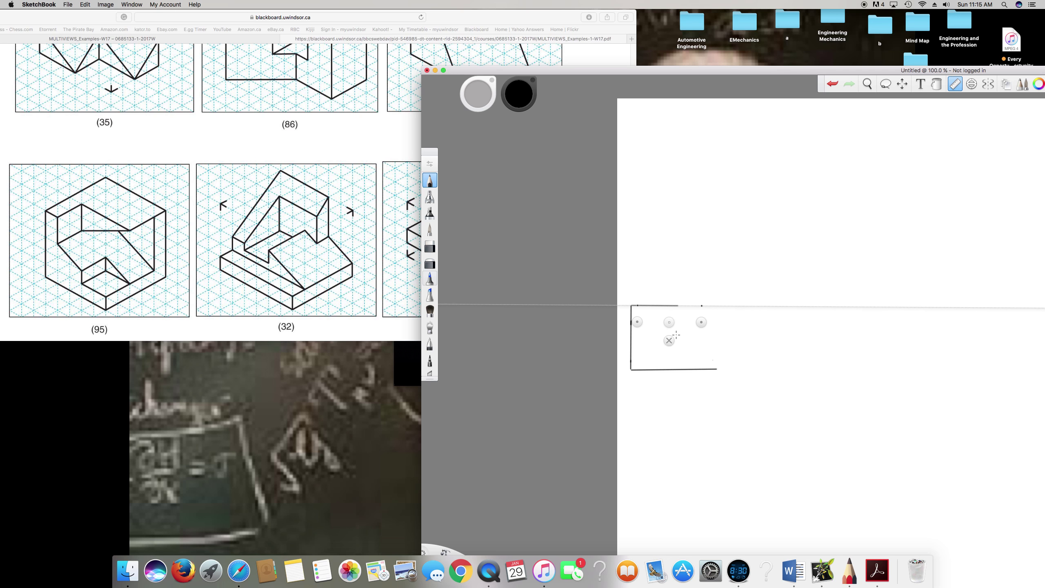
mouse_move(669, 322)
left_mouse_down()
mouse_move(665, 297)
mouse_move(684, 328)
mouse_move(660, 342)
mouse_move(744, 390)
mouse_move(701, 375)
mouse_move(696, 344)
mouse_move(651, 337)
mouse_move(679, 314)
left_mouse_up()
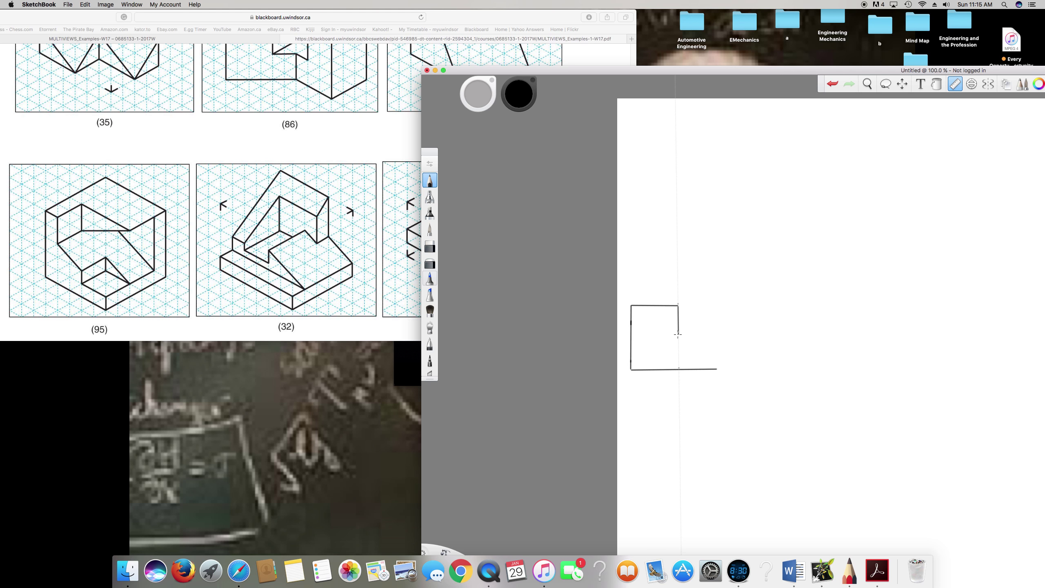
left_click_drag(678, 335, 678, 335)
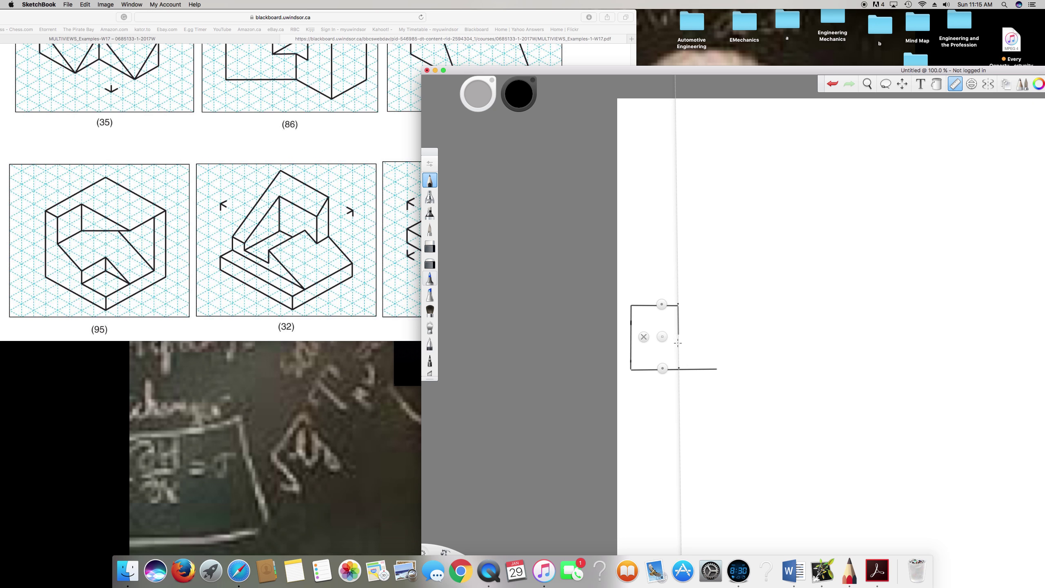
left_click_drag(662, 336, 698, 341)
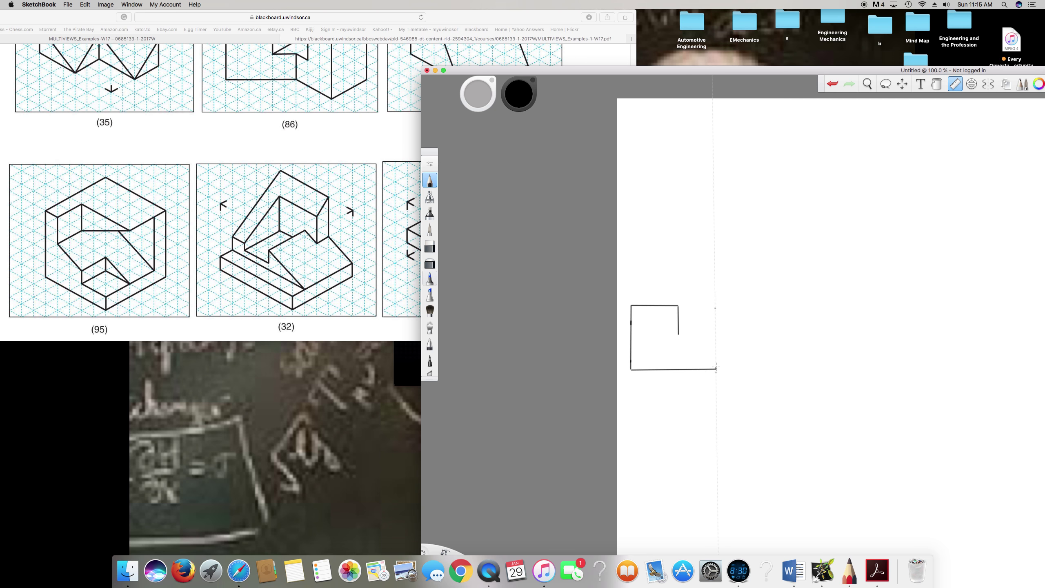
left_click_drag(716, 366, 716, 359)
mouse_move(715, 360)
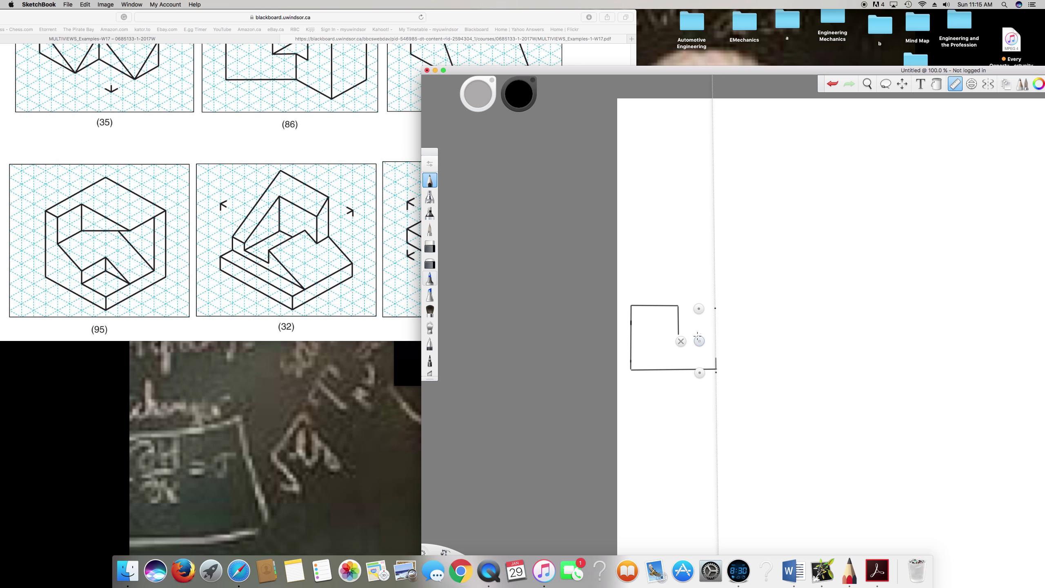
left_click_drag(699, 340, 625, 336)
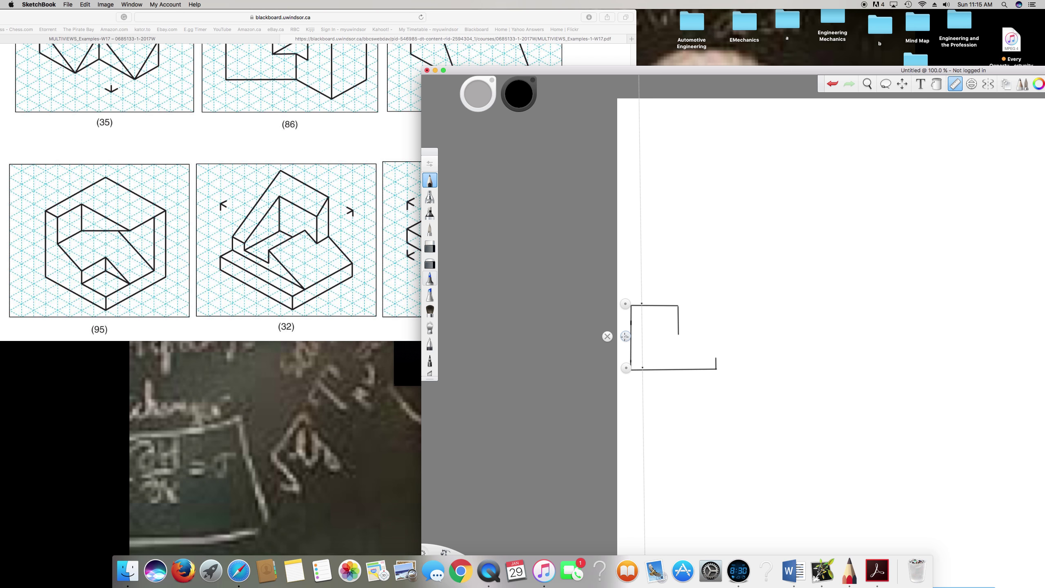
- Align the ruler guide with the front view's base, then stand it nearly vertical beside the left side
mouse_move(625, 337)
left_mouse_down()
mouse_move(628, 348)
mouse_move(734, 340)
mouse_move(733, 302)
left_mouse_up()
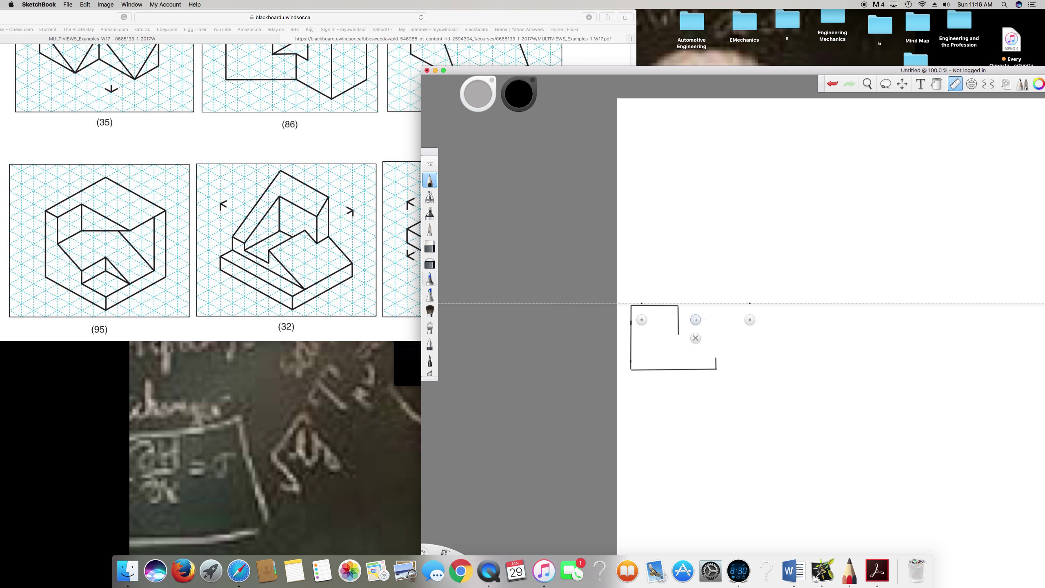
mouse_move(695, 320)
left_mouse_down()
mouse_move(684, 375)
mouse_move(652, 357)
mouse_move(715, 362)
left_mouse_up()
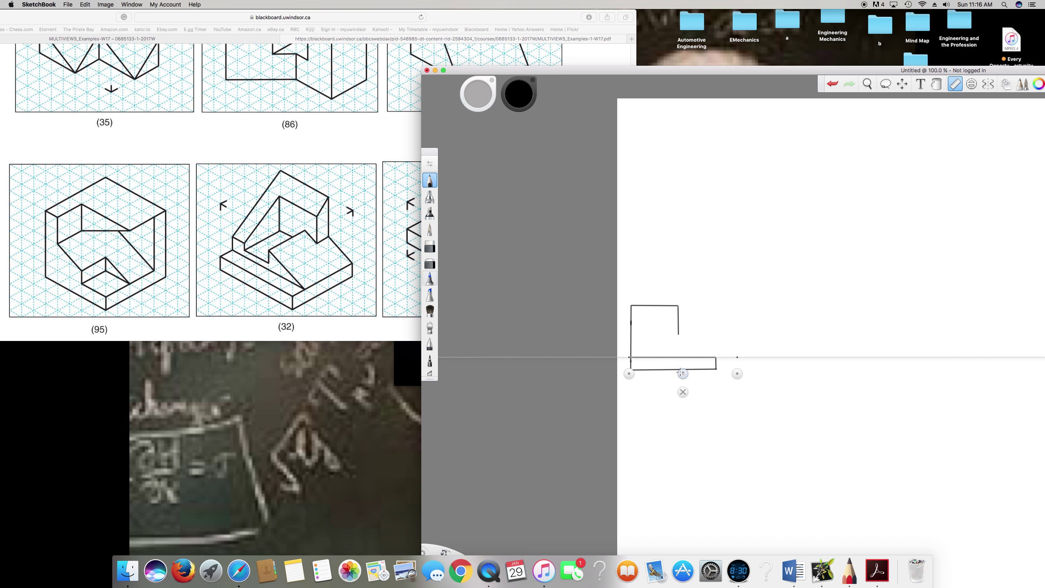
left_click_drag(683, 374, 681, 364)
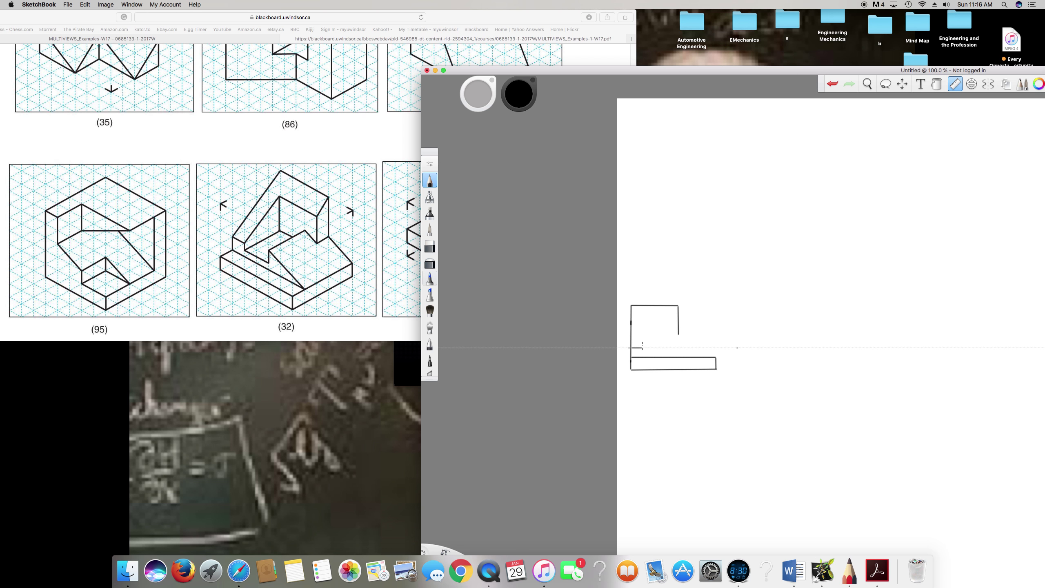
mouse_move(649, 359)
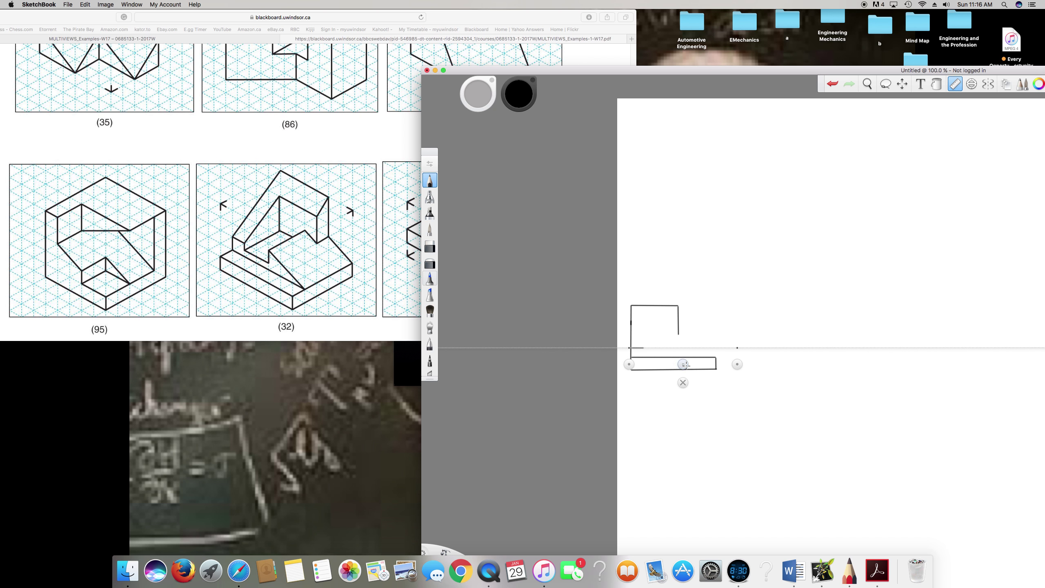
left_click_drag(737, 364, 631, 297)
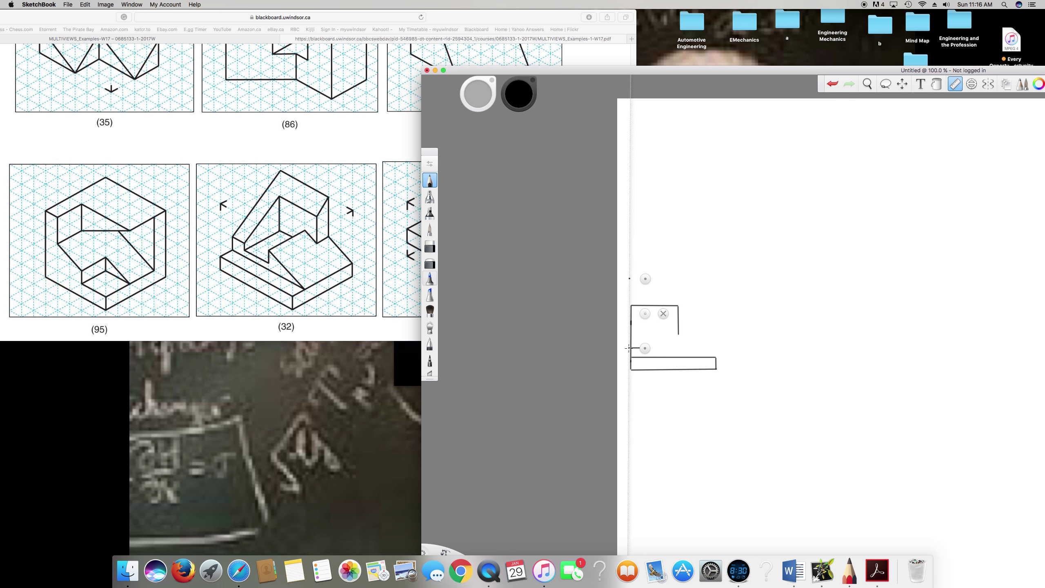
- Rotate the guide horizontal at the step height and draw the short ledge line inside the front view
mouse_move(636, 347)
left_click_drag(645, 314, 660, 315)
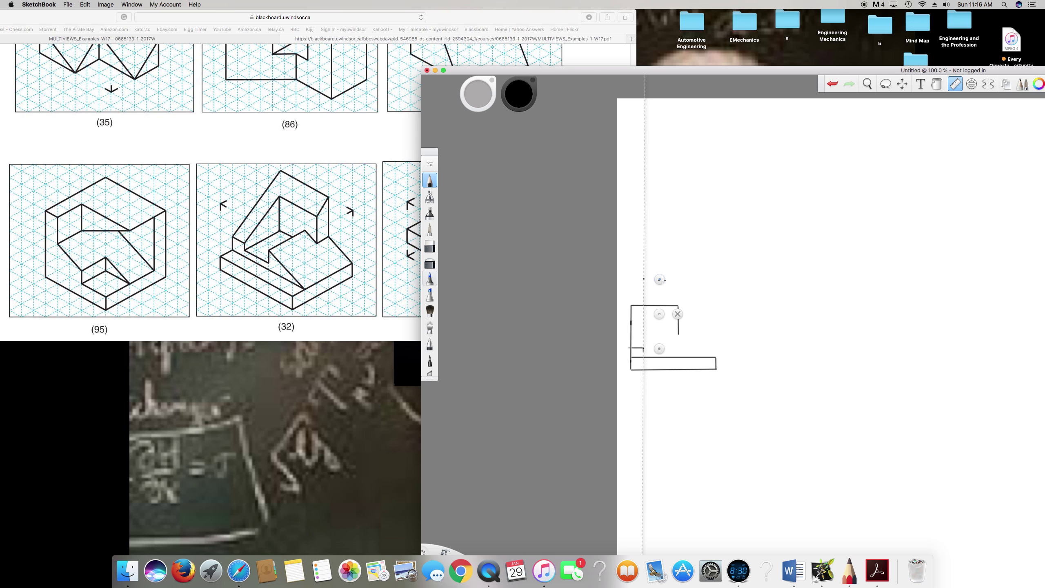
left_click_drag(660, 279, 609, 364)
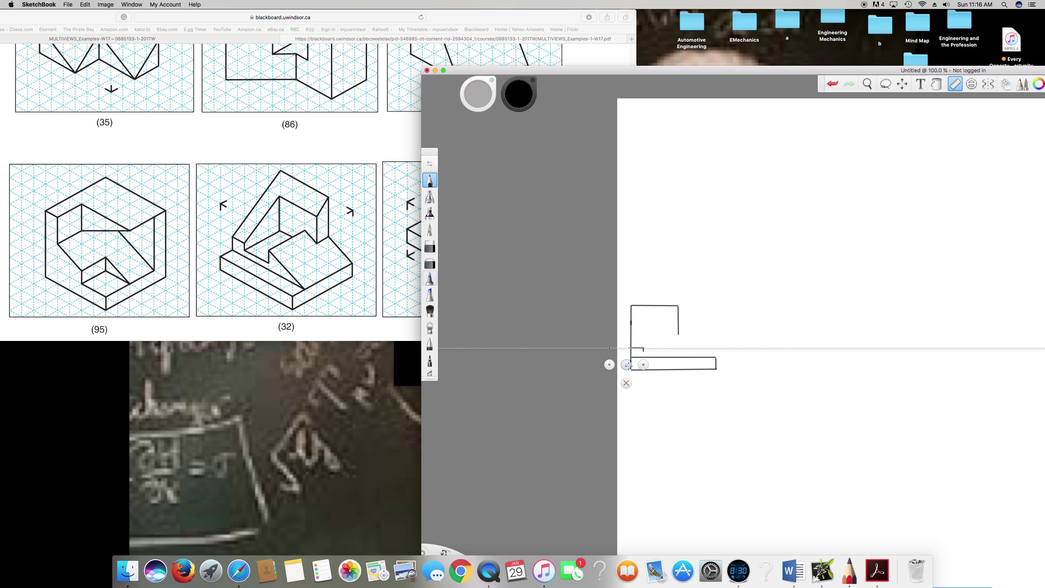
left_click_drag(626, 364, 626, 366)
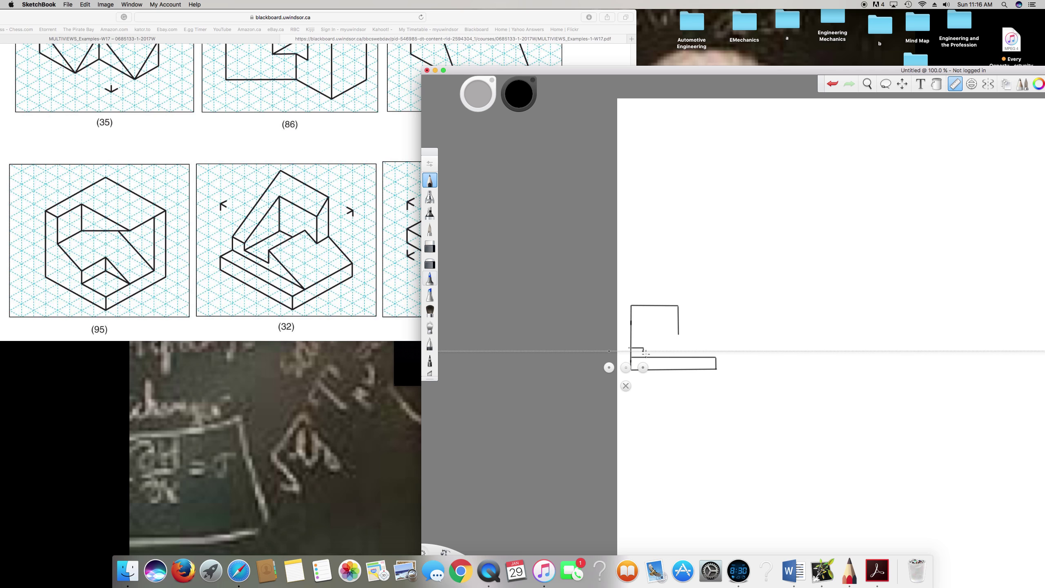
left_click_drag(643, 351, 661, 351)
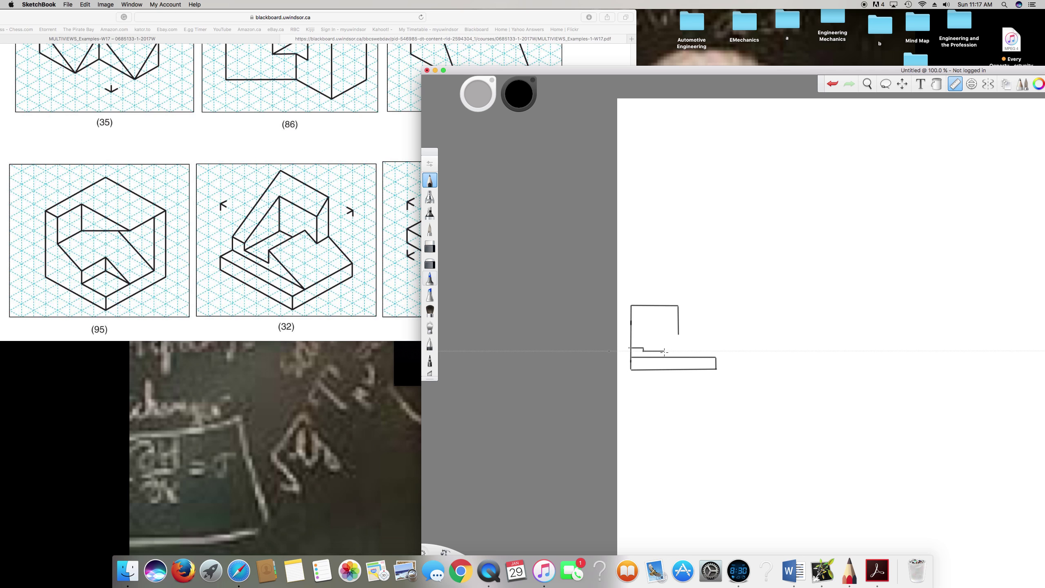
- Tilt the ruler guide into a shallow diagonal slanting down to the right
mouse_move(654, 366)
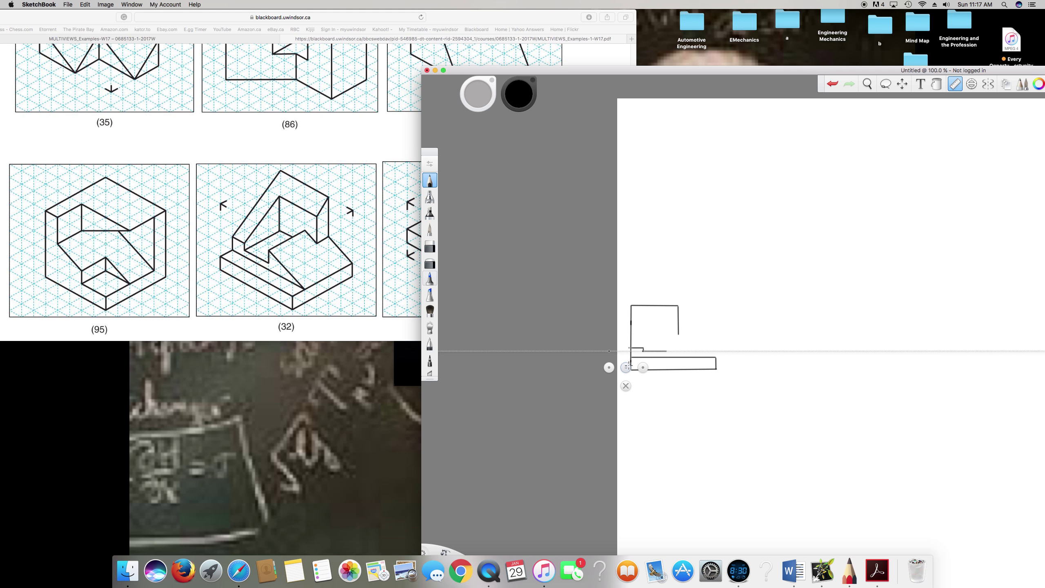
left_click_drag(609, 367, 642, 406)
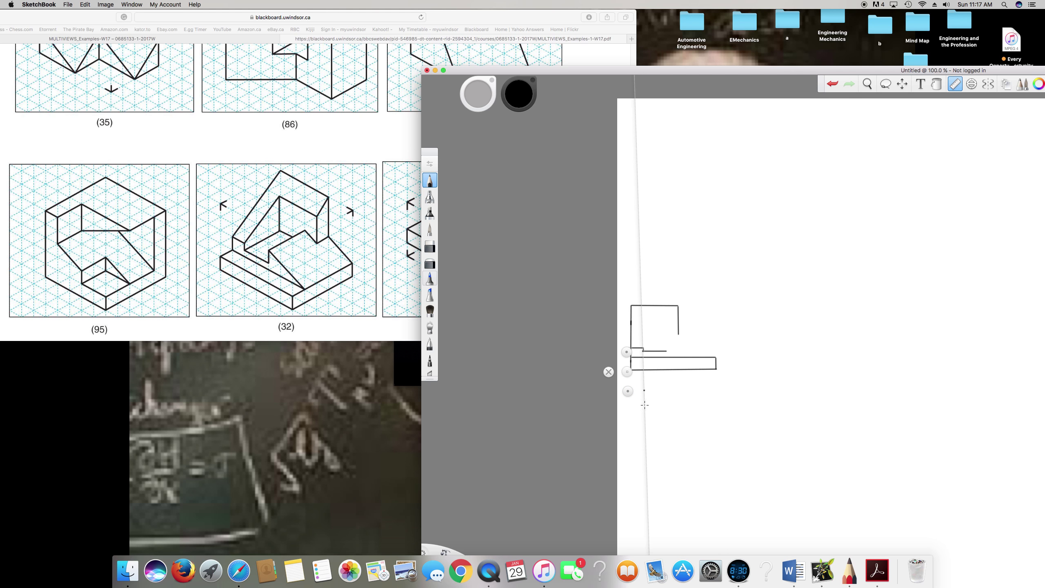
left_click_drag(627, 372, 648, 368)
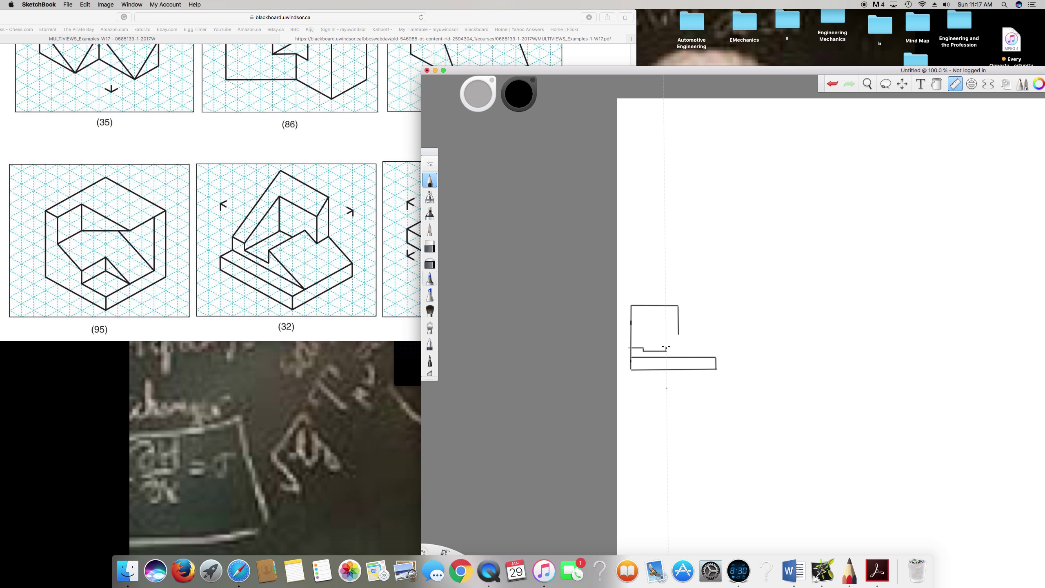
mouse_move(690, 365)
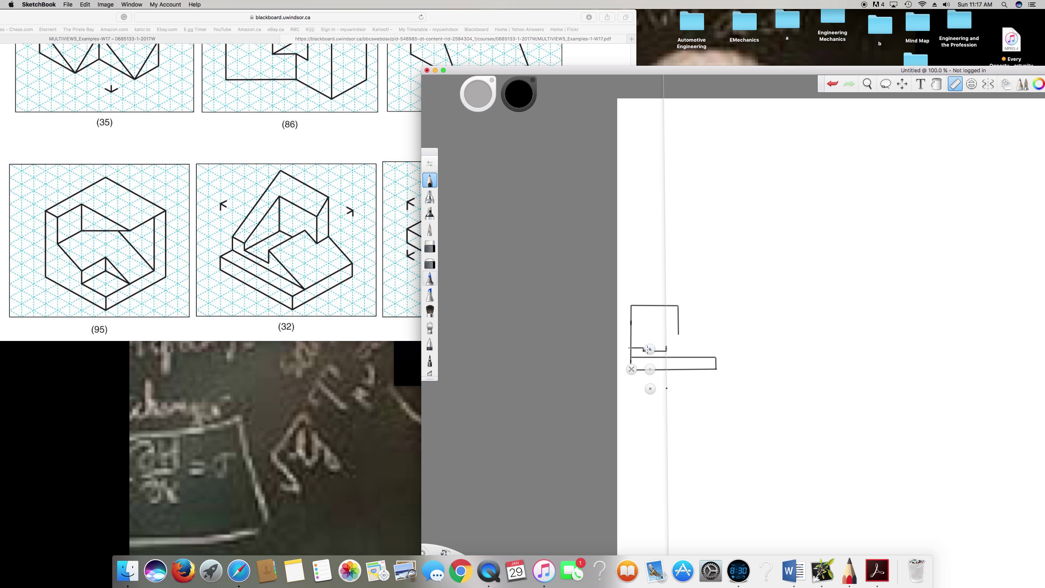
mouse_move(648, 349)
left_mouse_down()
mouse_move(682, 356)
mouse_move(709, 420)
mouse_move(689, 391)
mouse_move(689, 362)
mouse_move(661, 360)
left_mouse_up()
- Draw the sloped edge from the ledge to the base's right end and extend the inner recess edge
left_click_drag(724, 378, 725, 376)
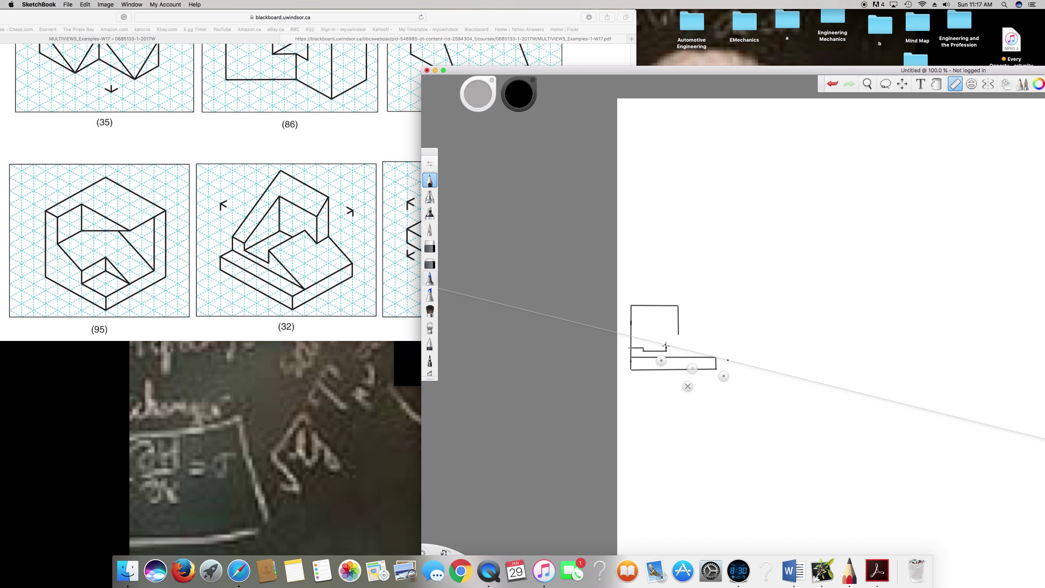
left_click_drag(674, 348, 718, 357)
mouse_move(662, 360)
left_mouse_down()
mouse_move(748, 342)
mouse_move(725, 338)
mouse_move(725, 329)
mouse_move(626, 336)
mouse_move(643, 338)
mouse_move(643, 325)
mouse_move(696, 334)
mouse_move(723, 349)
mouse_move(720, 359)
mouse_move(690, 339)
left_mouse_up()
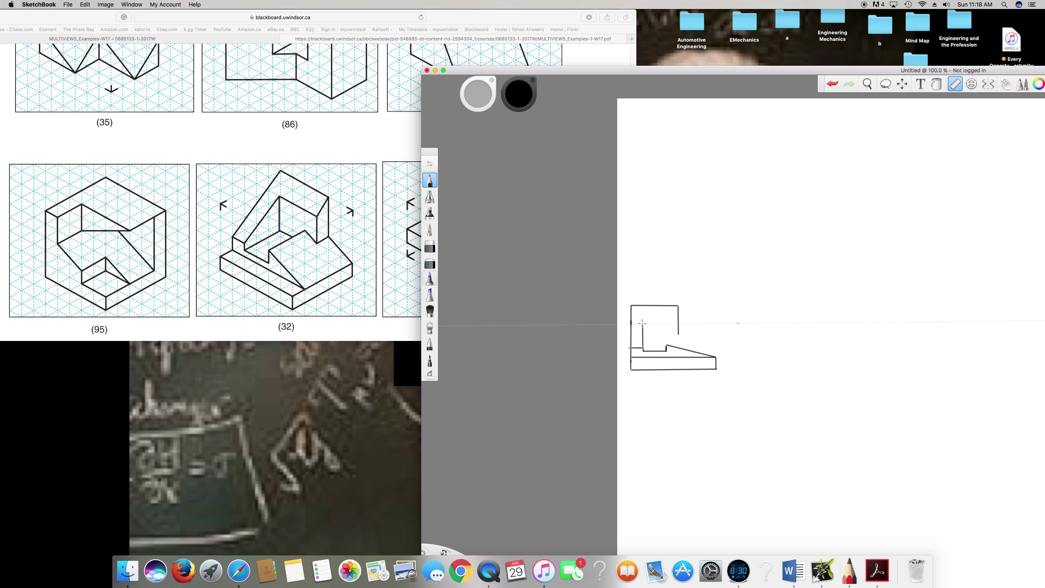
left_click_drag(662, 325, 679, 325)
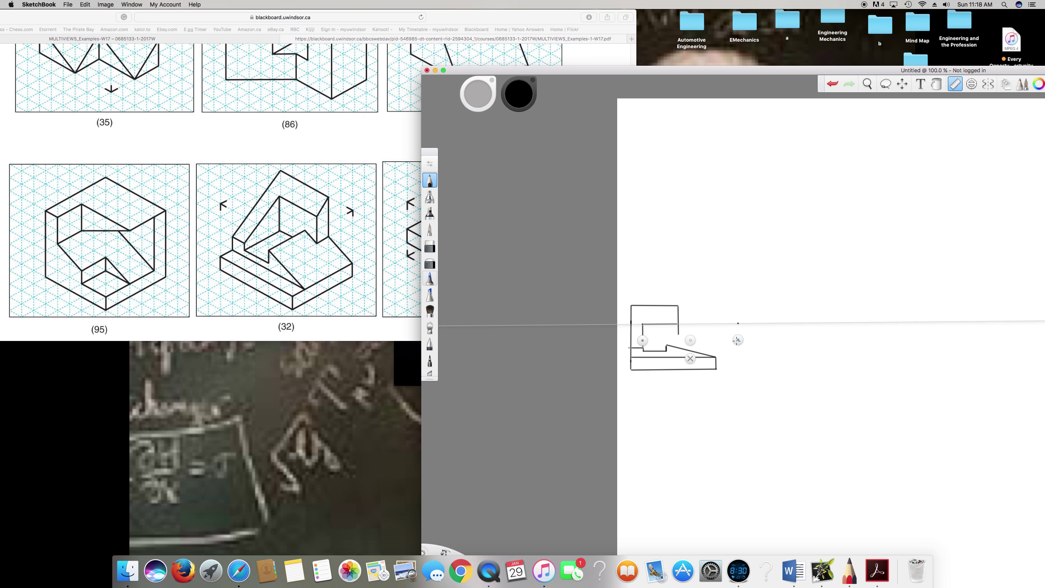
mouse_move(737, 340)
left_mouse_down()
mouse_move(733, 379)
mouse_move(675, 410)
mouse_move(613, 337)
mouse_move(650, 284)
mouse_move(694, 285)
mouse_move(615, 270)
mouse_move(697, 298)
mouse_move(691, 266)
mouse_move(664, 268)
left_mouse_up()
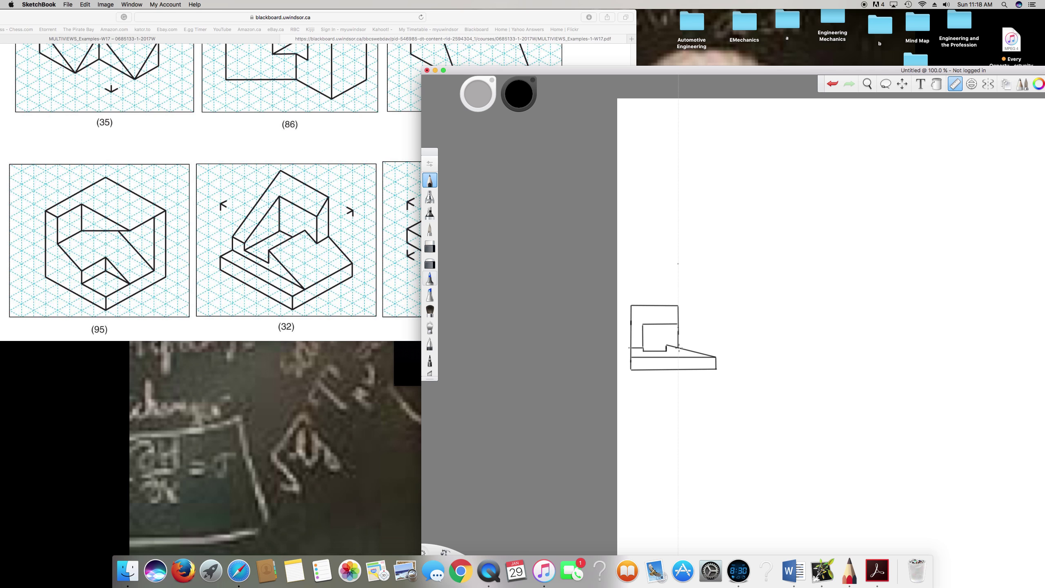
mouse_move(679, 348)
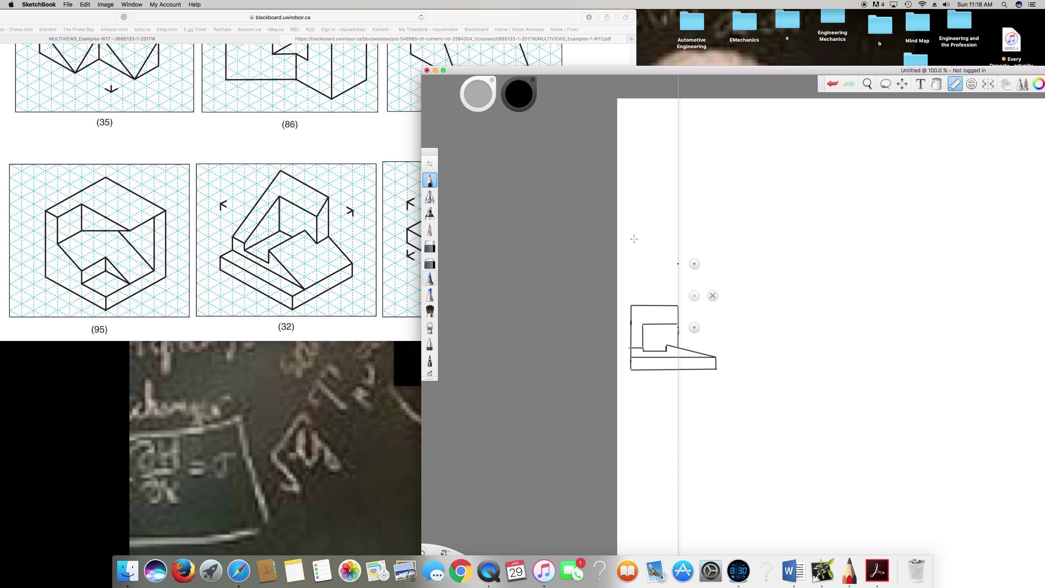
- Set the ruler vertical, move it left, and draw the top view's left edge above the front view
left_click_drag(695, 265, 696, 241)
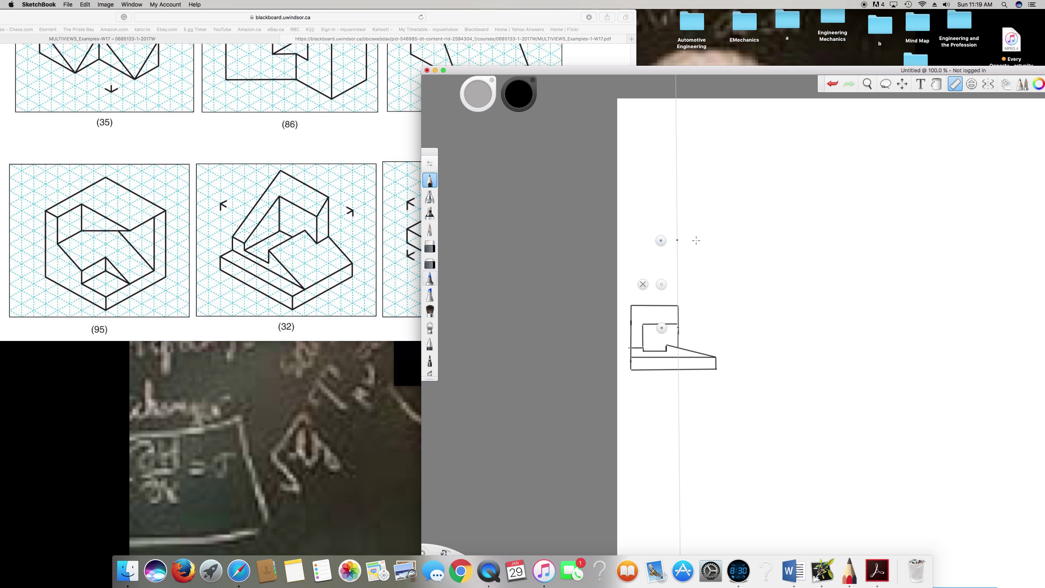
left_click_drag(663, 285, 617, 283)
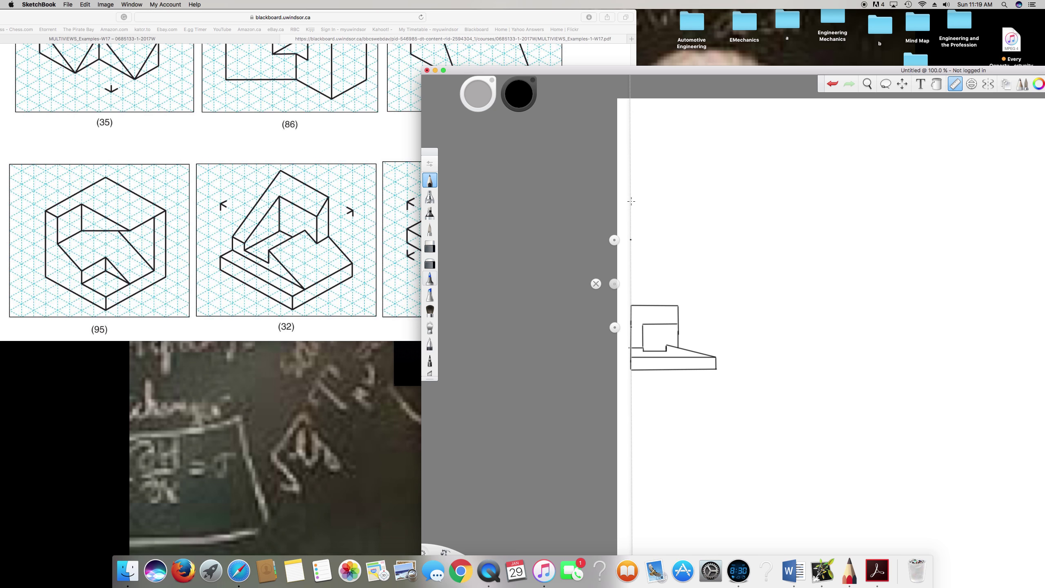
mouse_move(632, 202)
left_mouse_down()
mouse_move(629, 264)
mouse_move(696, 292)
mouse_move(675, 321)
mouse_move(642, 309)
left_mouse_up()
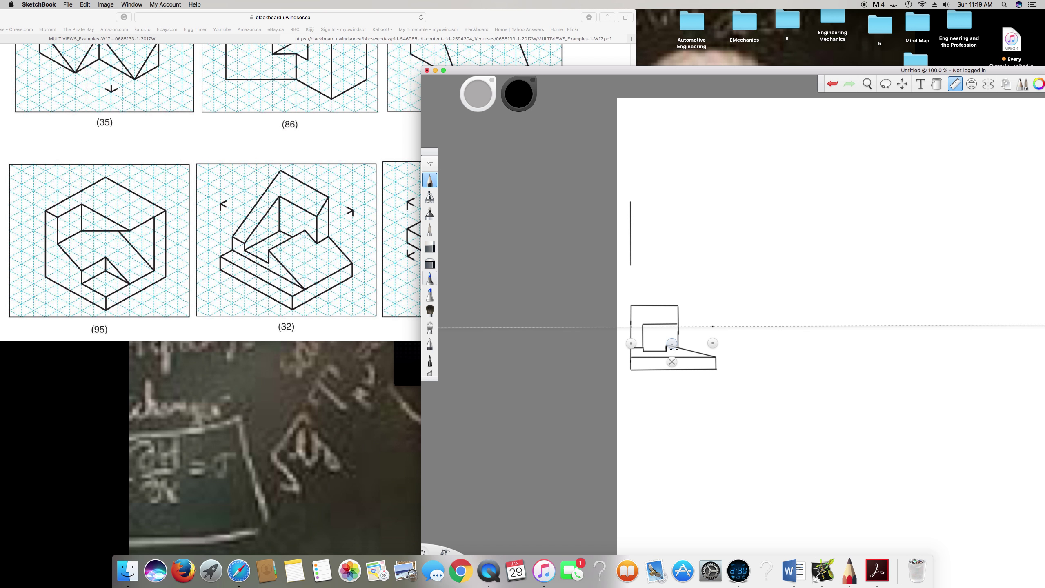
- Draw the top view's bottom and top edges along the ruler
left_click_drag(671, 344, 682, 284)
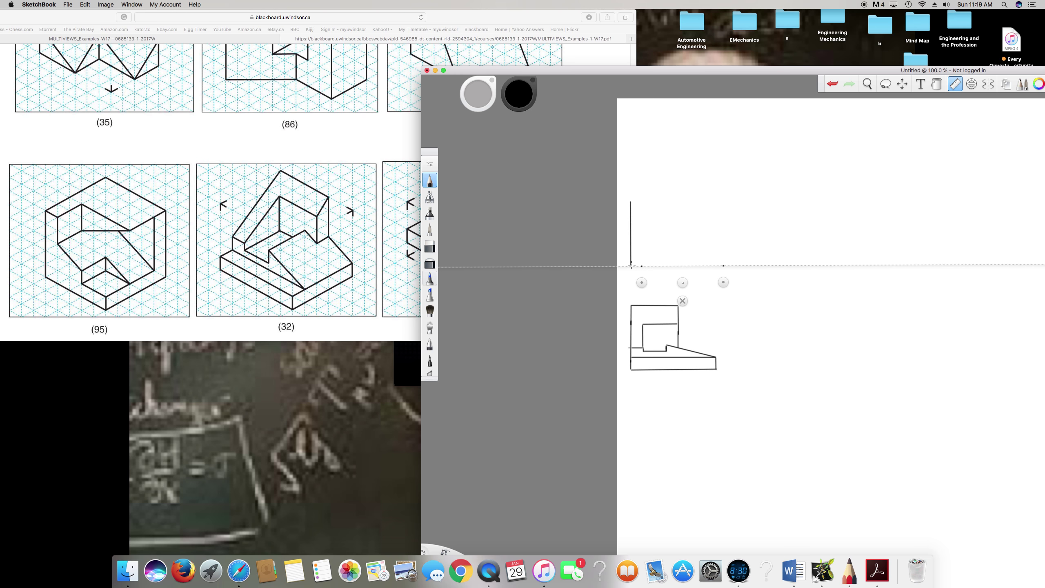
left_click_drag(631, 266, 717, 269)
left_click_drag(682, 283, 690, 218)
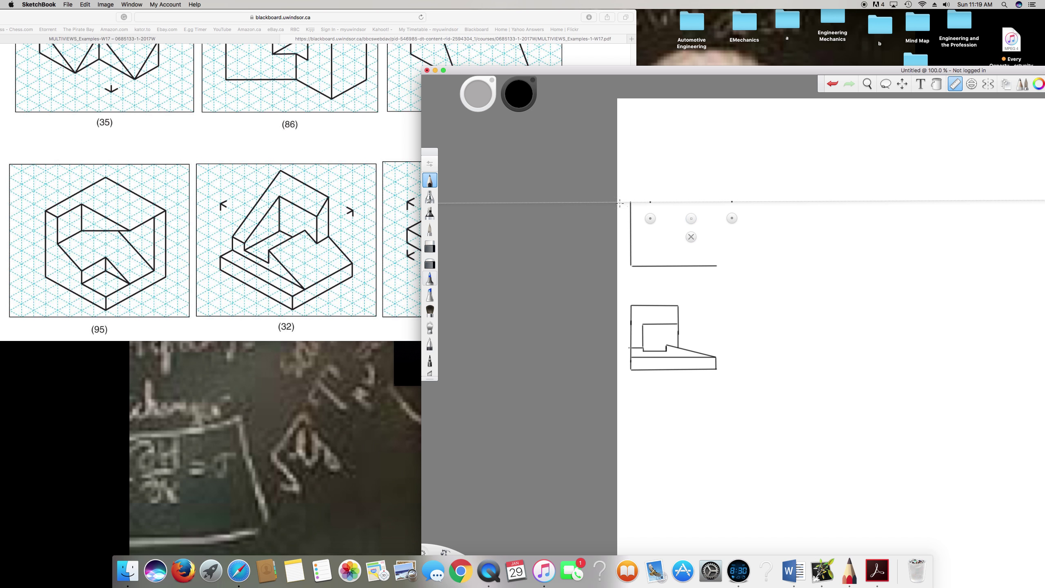
mouse_move(632, 201)
left_mouse_down()
mouse_move(723, 200)
mouse_move(651, 178)
mouse_move(702, 185)
mouse_move(715, 210)
mouse_move(711, 267)
left_mouse_up()
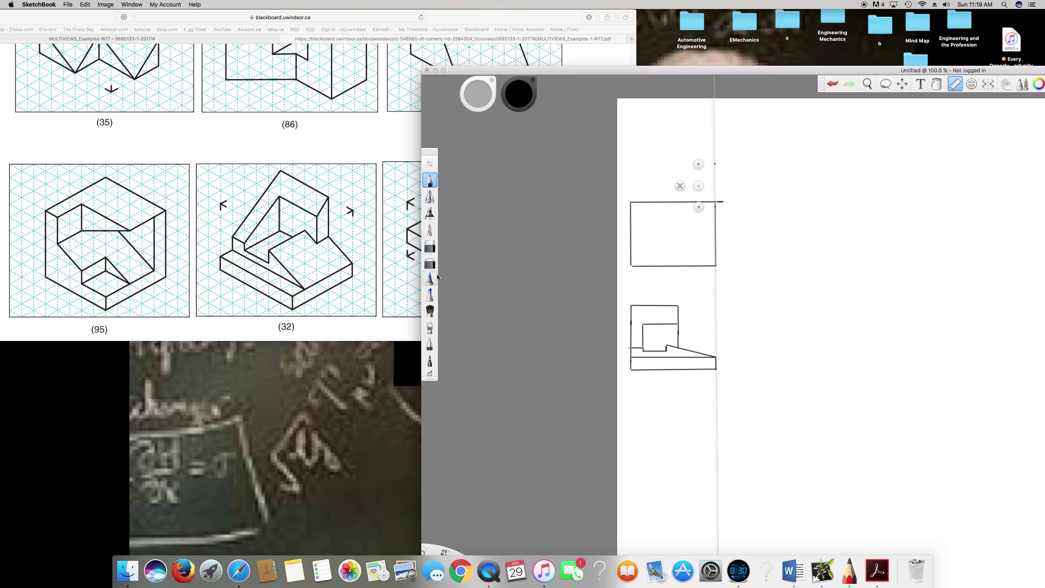
- Erase the overhanging stub at the top view's upper corner and reposition the ruler
left_click(429, 247)
left_click_drag(722, 199, 721, 202)
left_click_drag(696, 186, 649, 186)
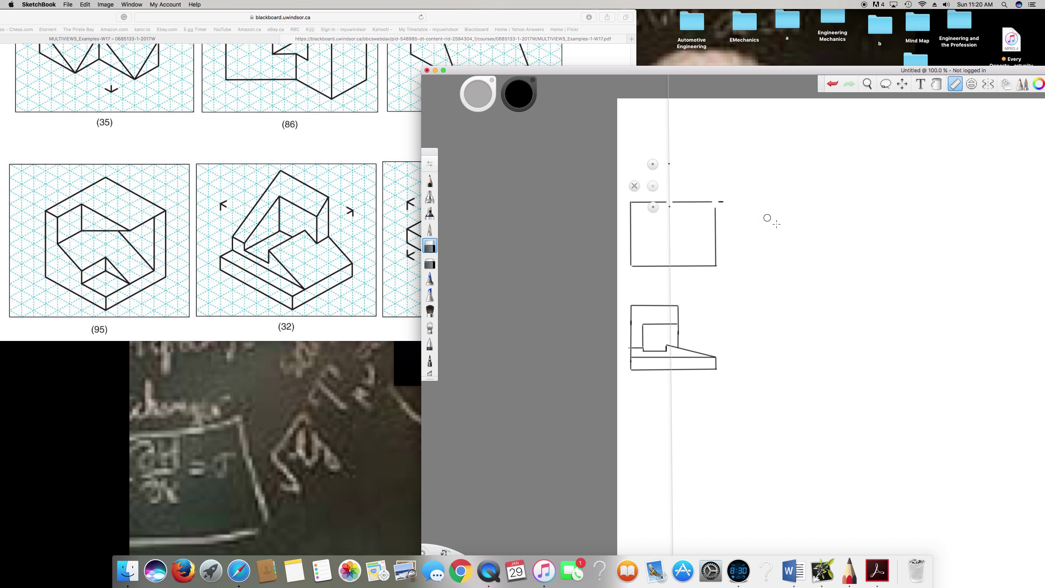
left_click_drag(653, 186, 721, 201)
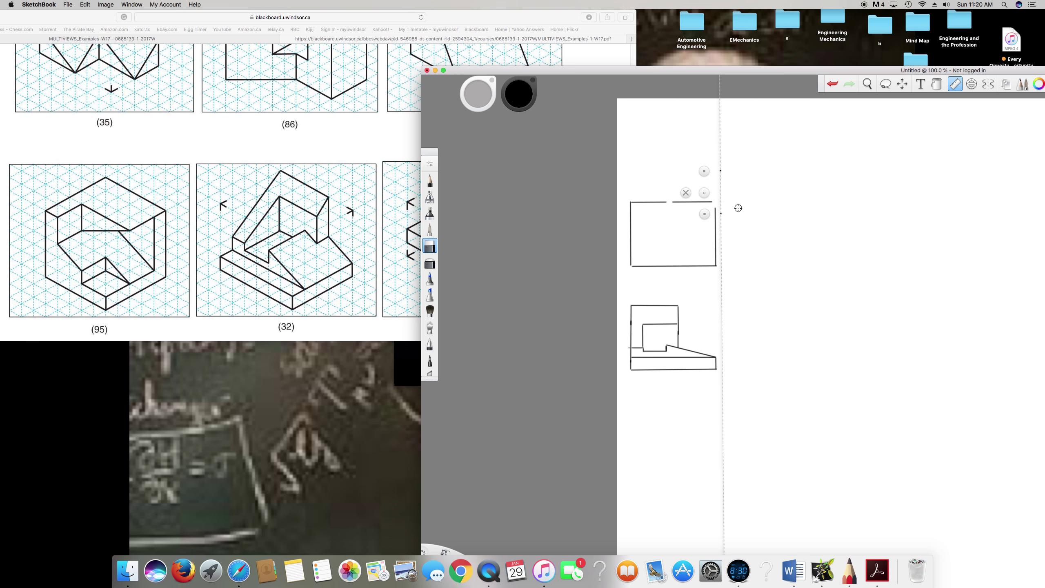
left_click_drag(707, 191, 699, 192)
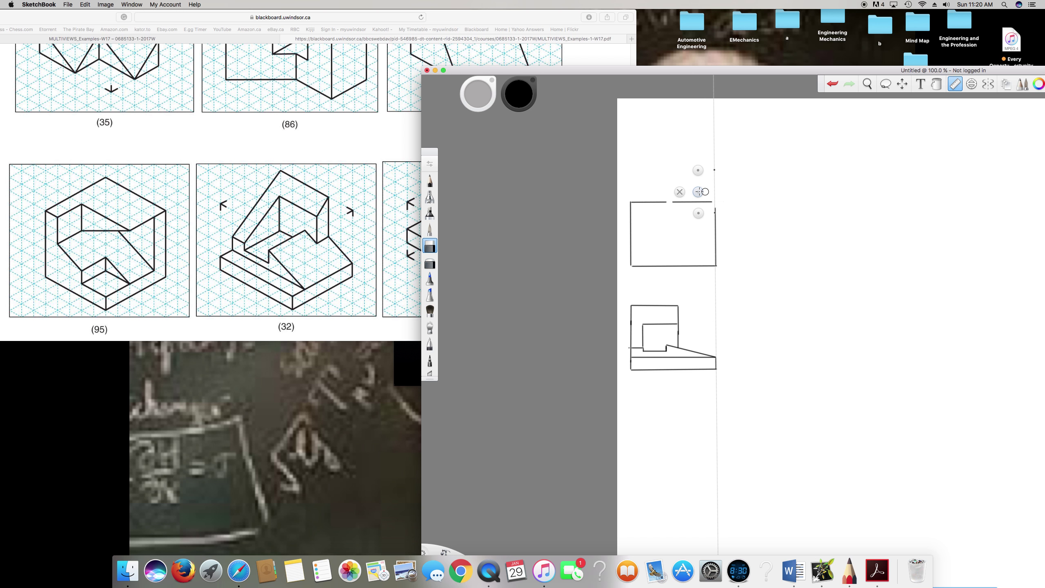
- Align the ruler horizontally with the top edge and redraw that edge in pencil
left_click(434, 184)
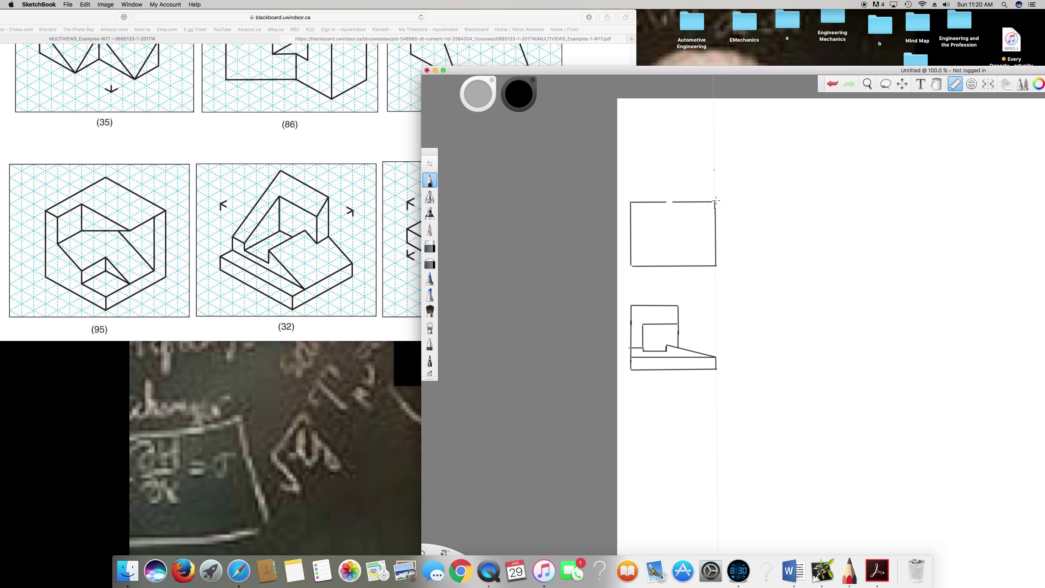
mouse_move(715, 197)
left_click_drag(698, 172, 772, 218)
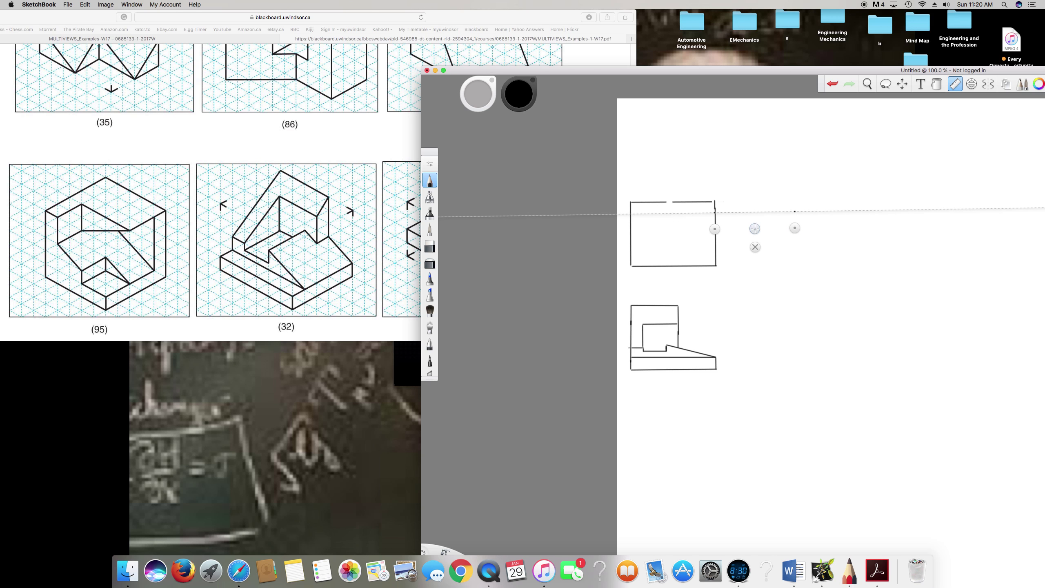
left_click_drag(754, 231, 722, 218)
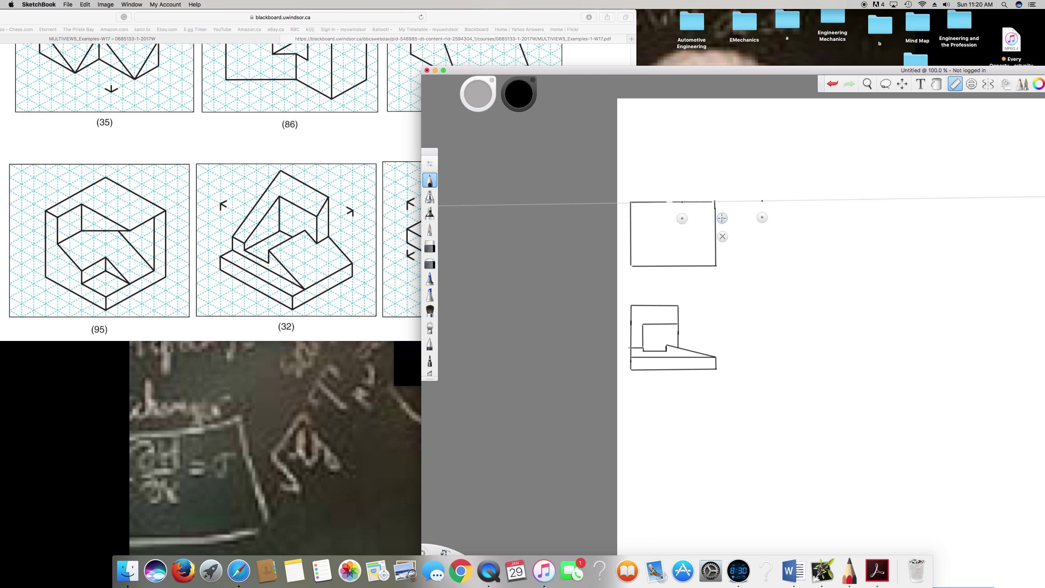
left_click_drag(661, 202, 719, 200)
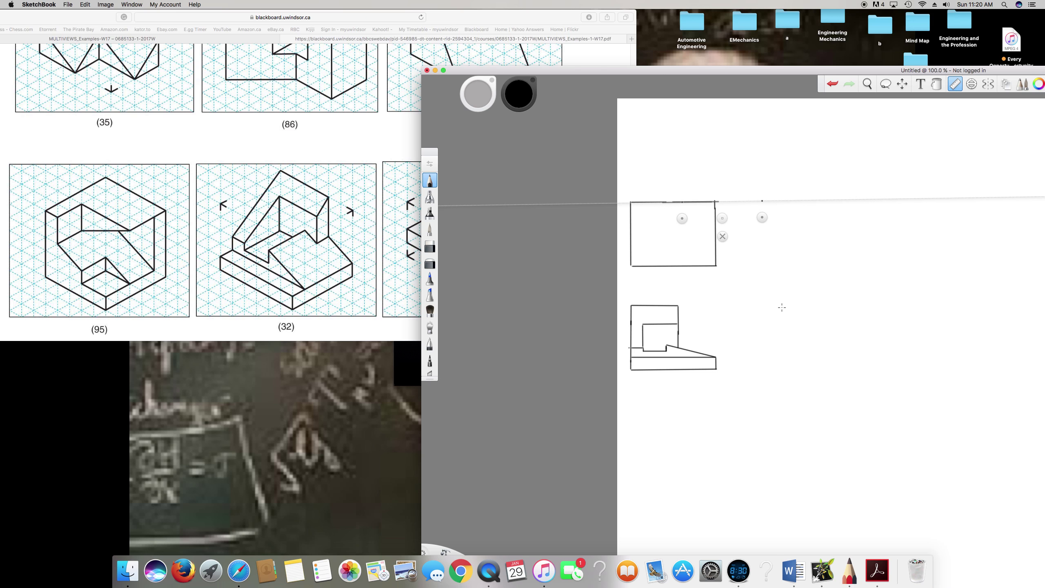
left_click(972, 85)
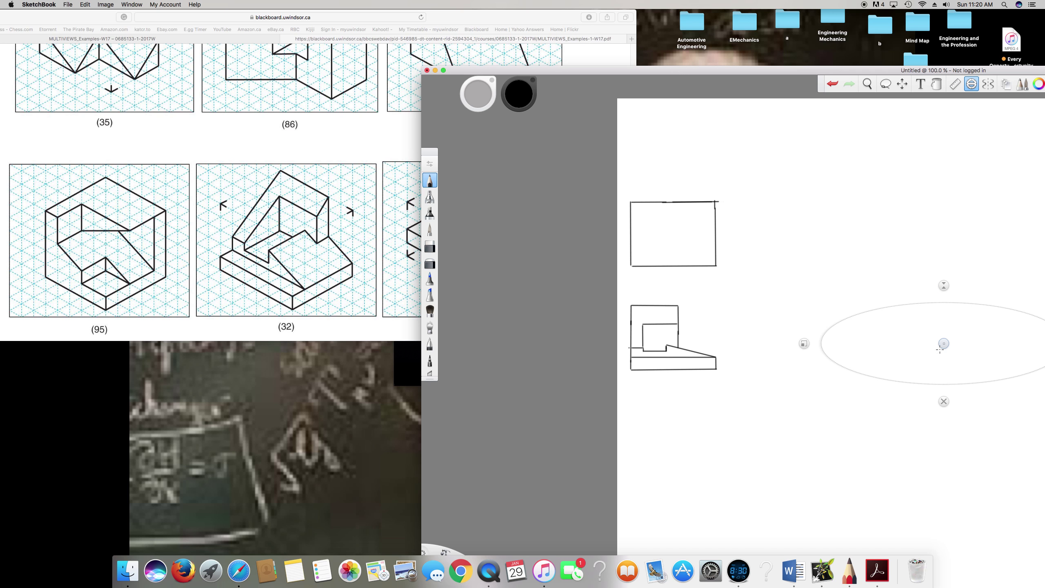
- Return to the ruler, hide it, and freehand a horizontal interior line across the top view
left_click(955, 85)
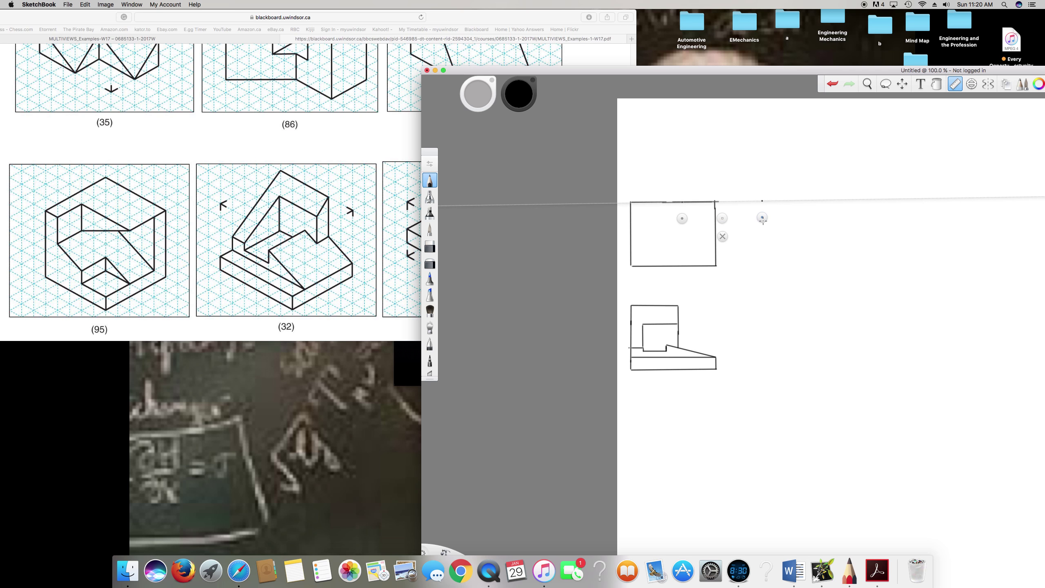
left_click_drag(762, 216, 667, 124)
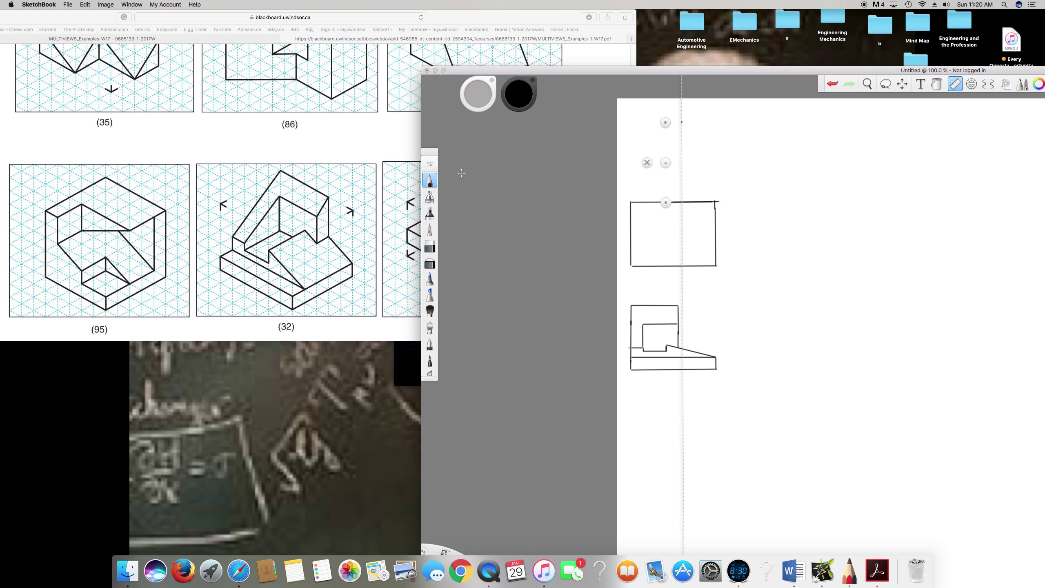
left_click(954, 83)
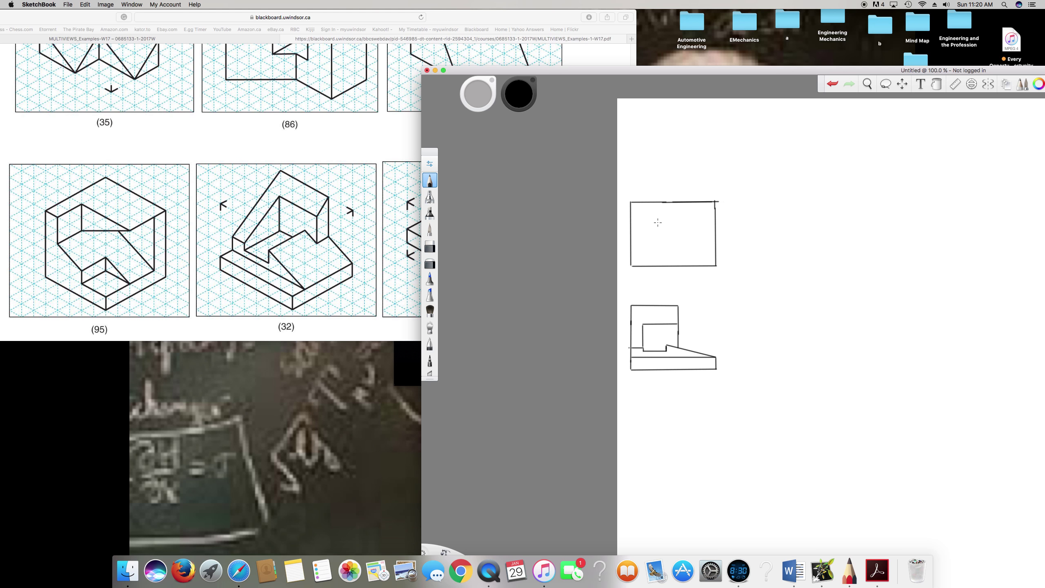
left_click_drag(660, 223, 716, 222)
- Freehand the top view's inner rectangle out to the right edge, with a vertical divider
left_click_drag(660, 222, 652, 223)
mouse_move(649, 222)
left_mouse_down()
mouse_move(648, 251)
mouse_move(633, 252)
left_mouse_up()
left_click_drag(646, 252, 715, 252)
left_click_drag(672, 223, 675, 253)
- Connect the inner rectangle to the top edge, erase a stray stroke, and fill the top-edge gap
left_click_drag(686, 221, 685, 202)
left_click(430, 246)
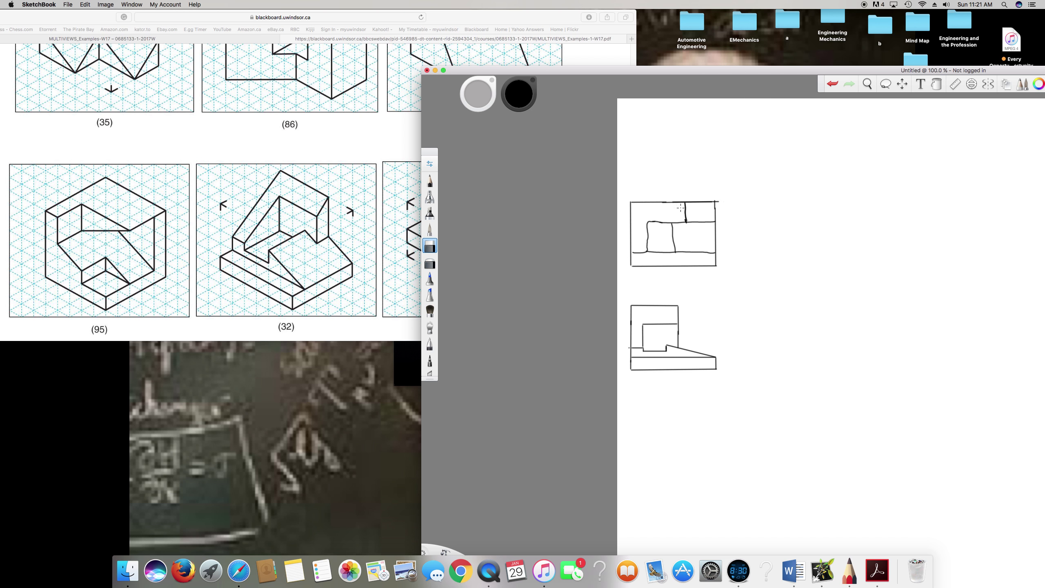
mouse_move(685, 219)
left_mouse_down()
mouse_move(684, 202)
mouse_move(686, 221)
left_mouse_up()
left_click(429, 180)
left_click_drag(681, 201, 690, 202)
- Add a short vertical edge in the top view and draw the dashed 45° miter line
mouse_move(679, 223)
left_mouse_down()
mouse_move(678, 205)
mouse_move(680, 220)
left_mouse_up()
left_click_drag(735, 292, 861, 147)
left_click_drag(872, 136, 879, 123)
- Project the top view's top and bottom edges to the miter line, then draw the side view's right and bottom edges
mouse_move(721, 266)
left_mouse_down()
mouse_move(759, 268)
mouse_move(760, 304)
left_mouse_up()
mouse_move(723, 201)
left_mouse_down()
mouse_move(817, 201)
mouse_move(825, 280)
left_mouse_up()
left_click_drag(825, 288, 825, 295)
left_click_drag(824, 306, 830, 369)
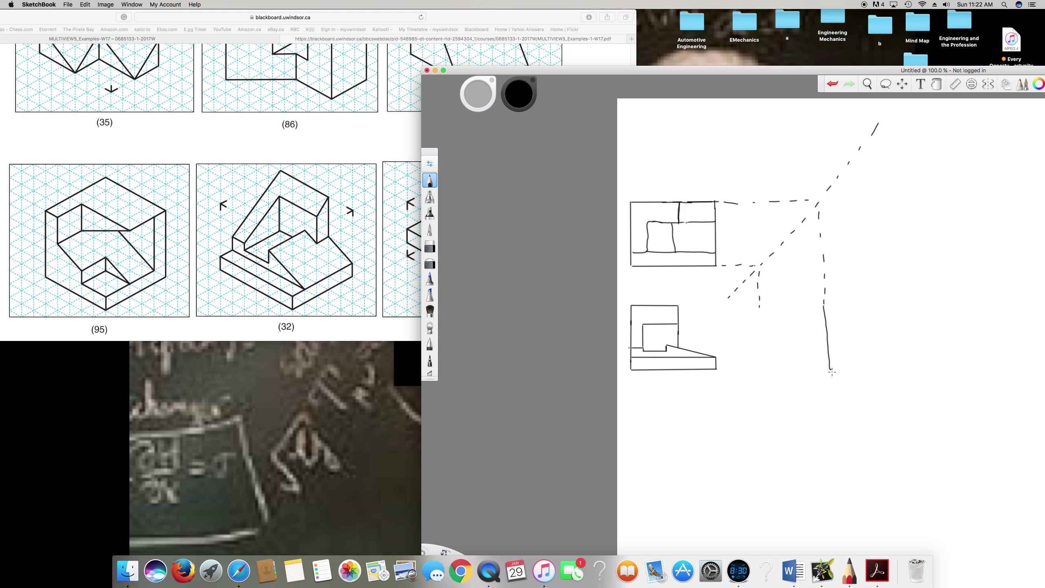
left_click_drag(830, 368, 762, 369)
- Sketch the side view's stepped profile: short left edge, low step, rise, tall upright edge, and a hidden-line dash
left_click_drag(761, 358, 762, 369)
left_click_drag(763, 357, 772, 355)
mouse_move(773, 355)
left_mouse_down()
mouse_move(771, 340)
mouse_move(811, 338)
left_mouse_up()
left_click_drag(814, 339, 823, 307)
left_click_drag(791, 348, 794, 349)
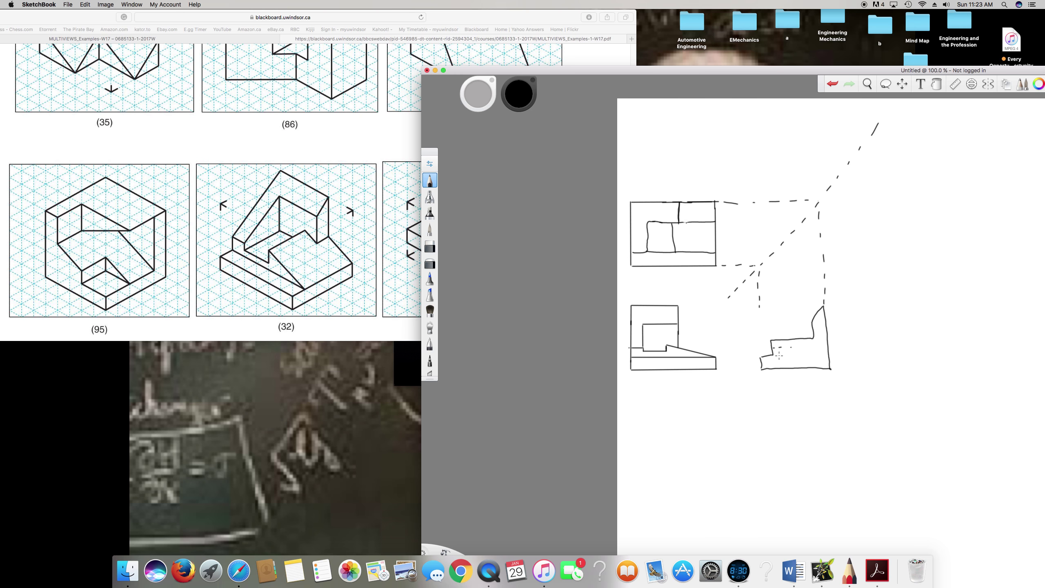
- Extend the side view's dashed hidden line and retrace the front view's short step edge
left_click(793, 348)
left_click_drag(800, 348, 825, 345)
left_click_drag(666, 351, 667, 345)
- Join the side view's top corner to the step, firm up its slanted edge, and add a horizontal edge
left_click_drag(809, 324, 780, 340)
left_click_drag(806, 324, 823, 307)
left_click_drag(775, 356, 829, 351)
- Check example 56, start a new canvas without saving the old views, and place the PDF alongside
left_click(393, 338)
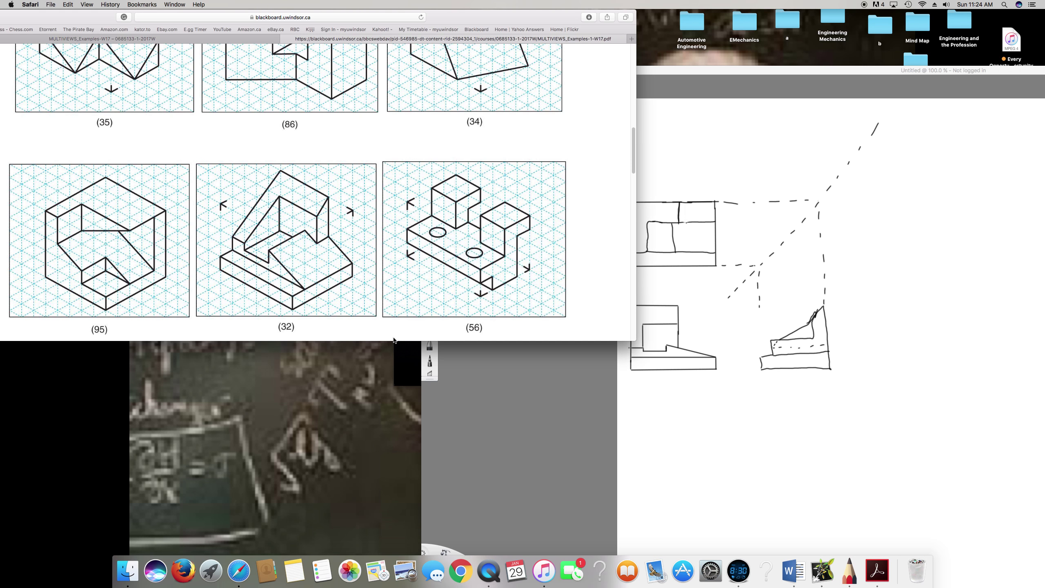
left_click(694, 128)
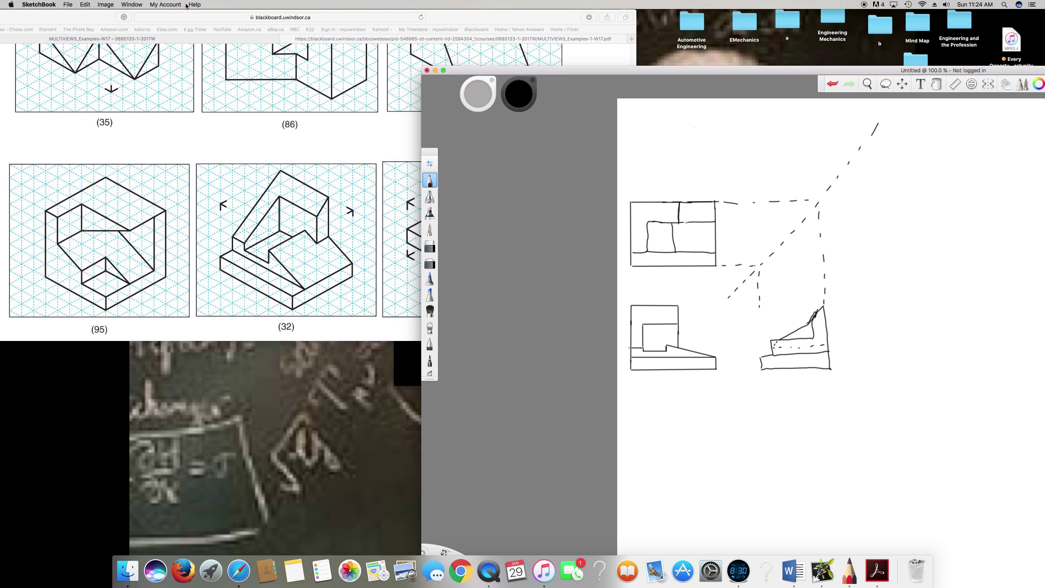
left_click(67, 5)
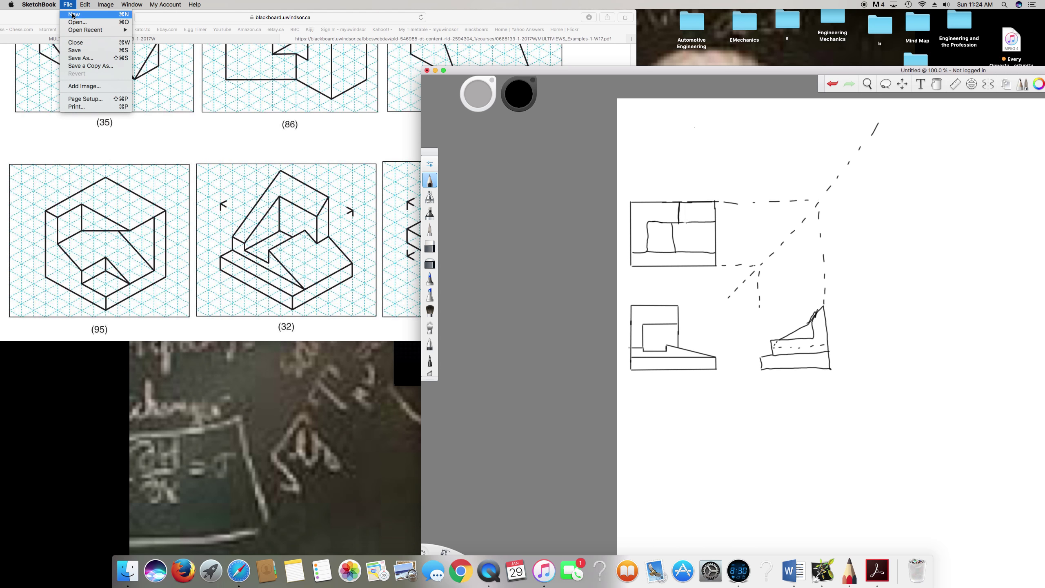
left_click(73, 15)
left_click(494, 182)
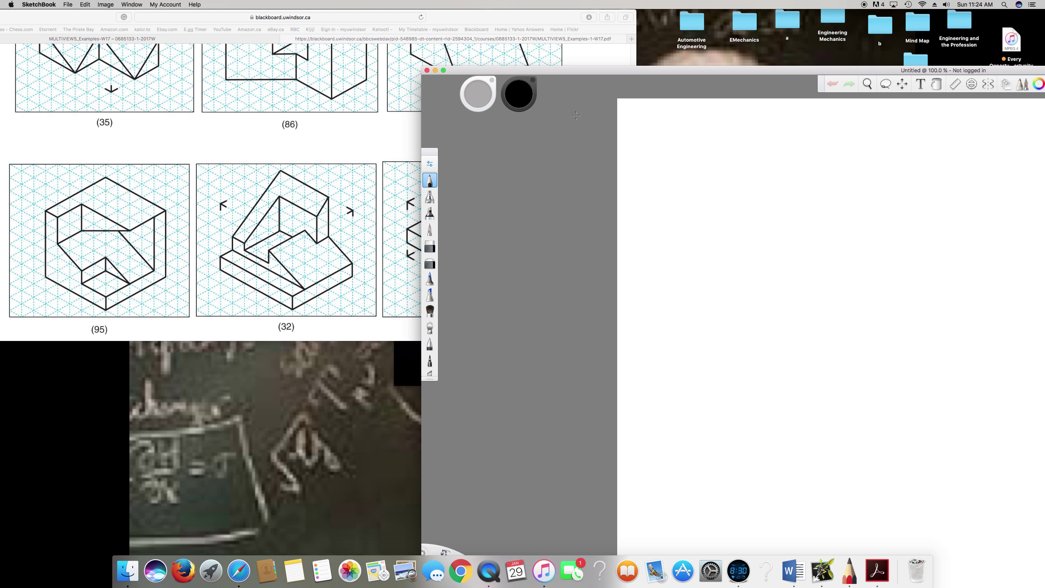
left_click_drag(513, 22, 324, 33)
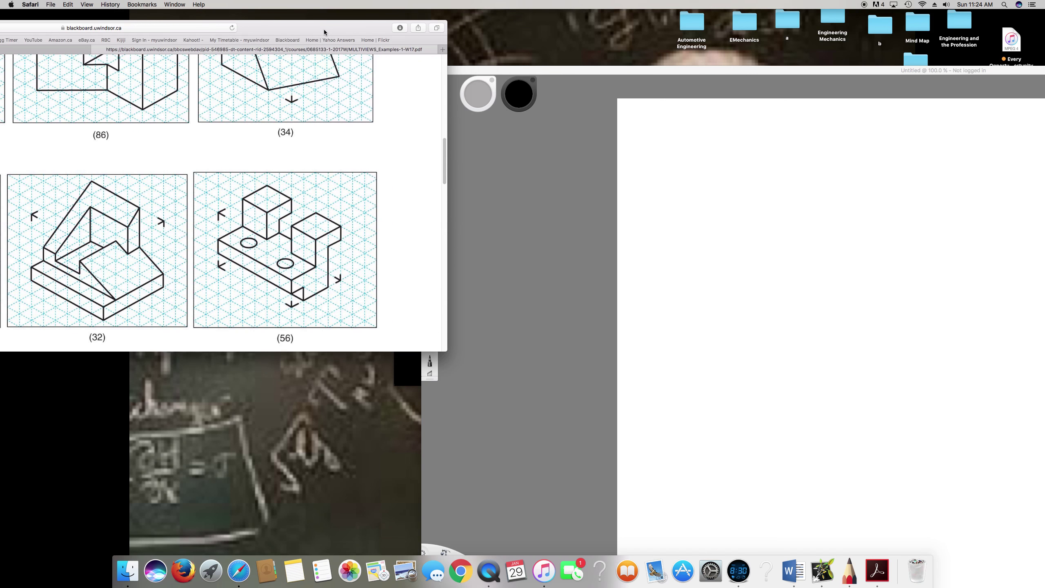
left_click(716, 235)
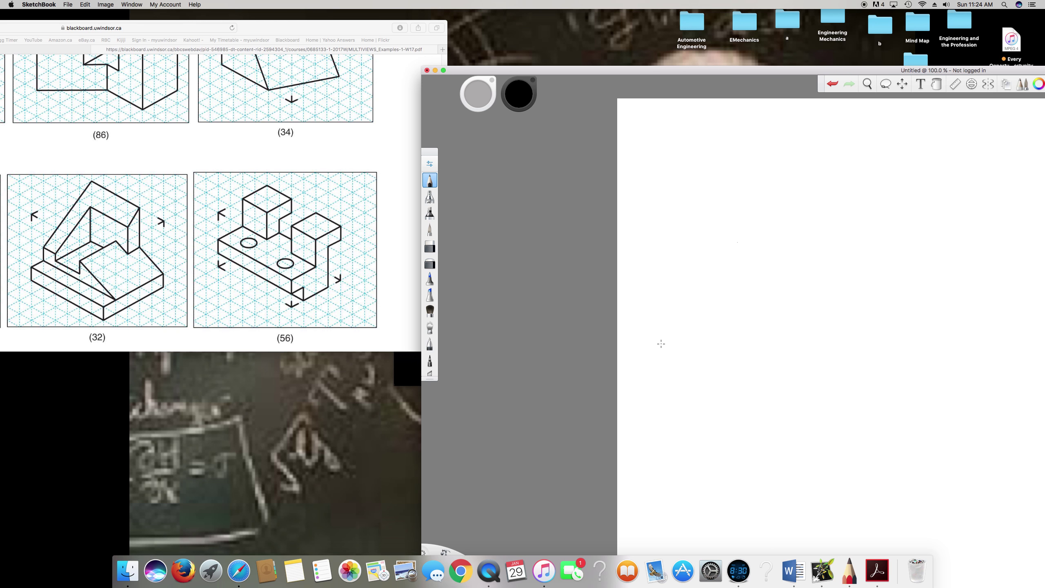
- Sketch the front view's base line, a redrawn left edge, and the slanted top edge
left_click_drag(661, 344, 753, 343)
mouse_move(661, 344)
left_mouse_down()
mouse_move(661, 294)
mouse_move(660, 336)
left_mouse_up()
left_click(429, 246)
left_click(430, 180)
left_click_drag(662, 344, 663, 299)
mouse_move(664, 298)
left_mouse_down()
mouse_move(691, 300)
mouse_move(692, 318)
mouse_move(718, 319)
mouse_move(718, 297)
mouse_move(743, 298)
mouse_move(752, 344)
left_mouse_up()
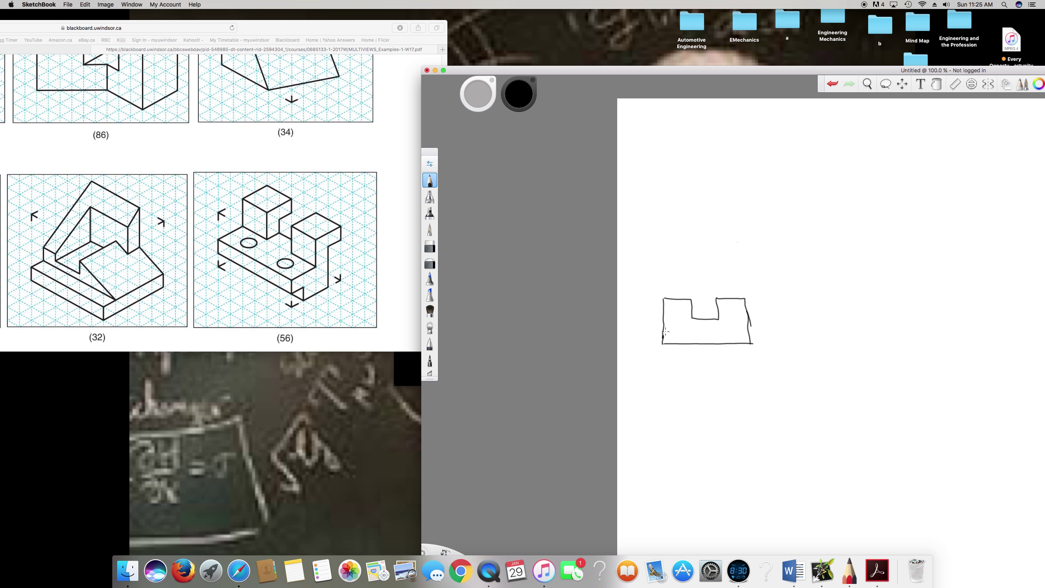
- Add horizontal edges, a dashed hidden line, and vertical centre lines running below the front view
left_click_drag(664, 332, 751, 330)
left_click_drag(664, 318, 749, 317)
mouse_move(679, 322)
left_mouse_down()
mouse_move(680, 333)
mouse_move(730, 332)
left_mouse_up()
left_click_drag(686, 329, 690, 362)
left_click_drag(683, 308, 685, 323)
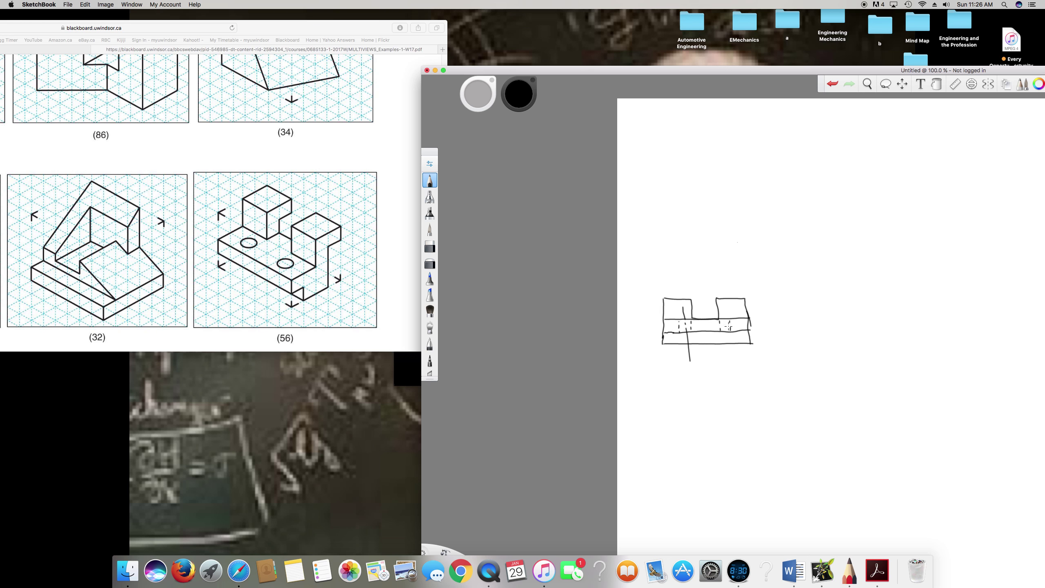
mouse_move(726, 329)
left_mouse_down()
mouse_move(727, 349)
mouse_move(726, 307)
left_mouse_up()
- Outline the top view above the front view, including its notched upper edge and bottom edge
left_click_drag(657, 211, 658, 243)
mouse_move(657, 208)
left_mouse_down()
mouse_move(688, 220)
mouse_move(715, 219)
left_mouse_up()
mouse_move(716, 219)
left_mouse_down()
mouse_move(715, 205)
mouse_move(740, 204)
mouse_move(745, 248)
left_mouse_up()
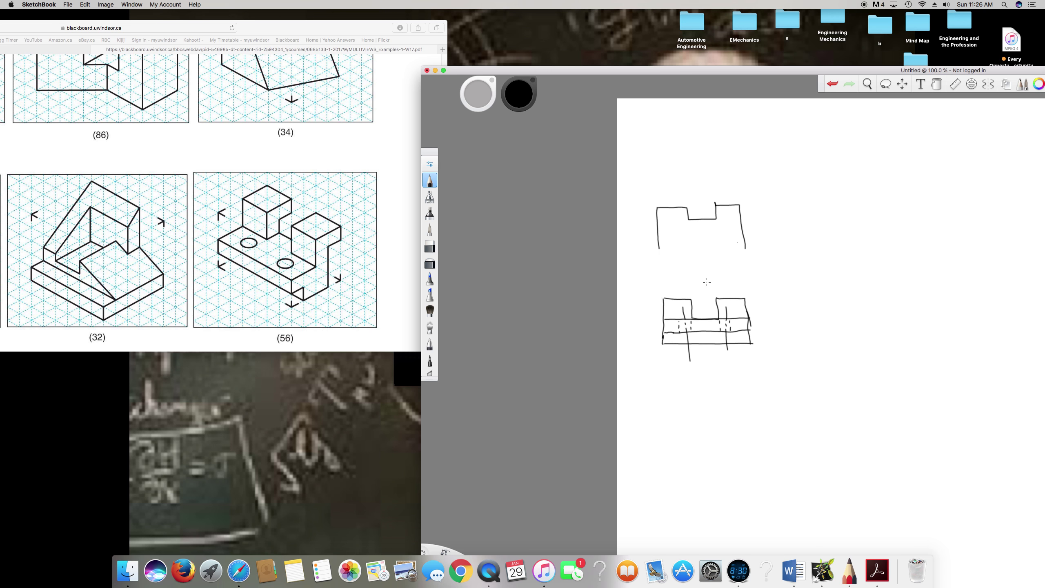
left_click(429, 279)
left_click_drag(658, 247, 660, 257)
mouse_move(666, 257)
left_mouse_down()
mouse_move(747, 253)
mouse_move(745, 245)
left_mouse_up()
- Sketch a hole circle and an inner stroke in the top view, plus a dashed line along its lower part
mouse_move(674, 239)
left_mouse_down()
mouse_move(732, 234)
mouse_move(729, 245)
mouse_move(723, 232)
left_mouse_up()
mouse_move(659, 233)
left_mouse_down()
mouse_move(720, 215)
mouse_move(742, 227)
left_mouse_up()
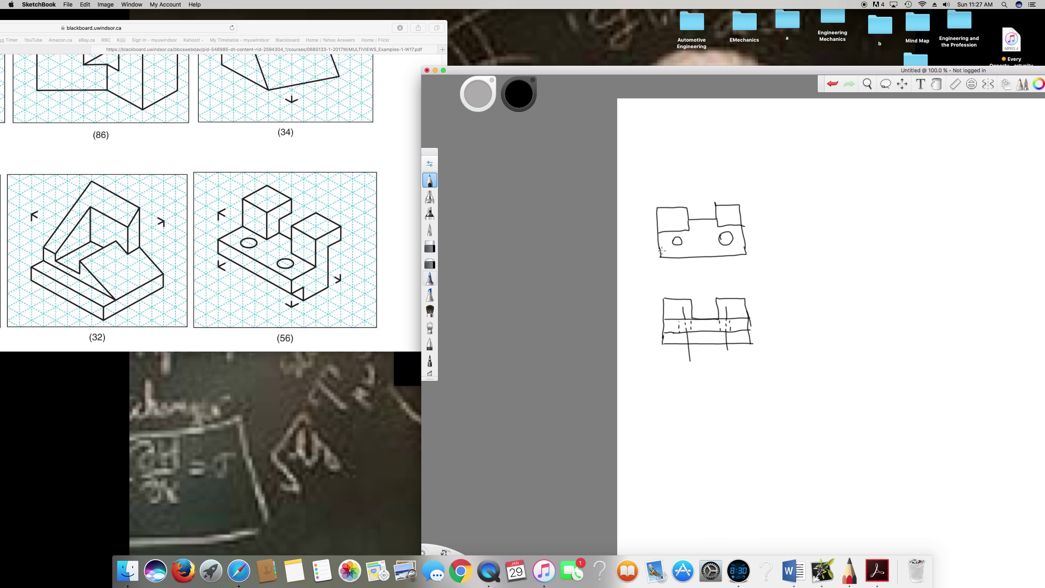
left_click_drag(662, 251, 665, 251)
left_click_drag(670, 250, 743, 246)
- Erase the top view's dashed line and draw centre lines through both hole circles
left_click(430, 246)
left_click_drag(663, 249, 741, 245)
left_click(430, 180)
left_click_drag(660, 243, 741, 238)
left_click_drag(676, 238, 677, 245)
left_click_drag(677, 243, 677, 250)
left_click_drag(724, 223, 726, 237)
left_click_drag(719, 238, 694, 240)
- Draw the 45° mitre line and dashed projectors from the top view, then the side view's stepped top edge
left_click_drag(760, 287, 969, 138)
left_click_drag(751, 254, 757, 255)
mouse_move(760, 254)
left_mouse_down()
mouse_move(799, 253)
mouse_move(799, 295)
left_mouse_up()
left_click_drag(748, 207, 759, 207)
left_click_drag(764, 207, 775, 207)
mouse_move(792, 206)
left_mouse_down()
mouse_move(880, 203)
mouse_move(877, 289)
left_mouse_up()
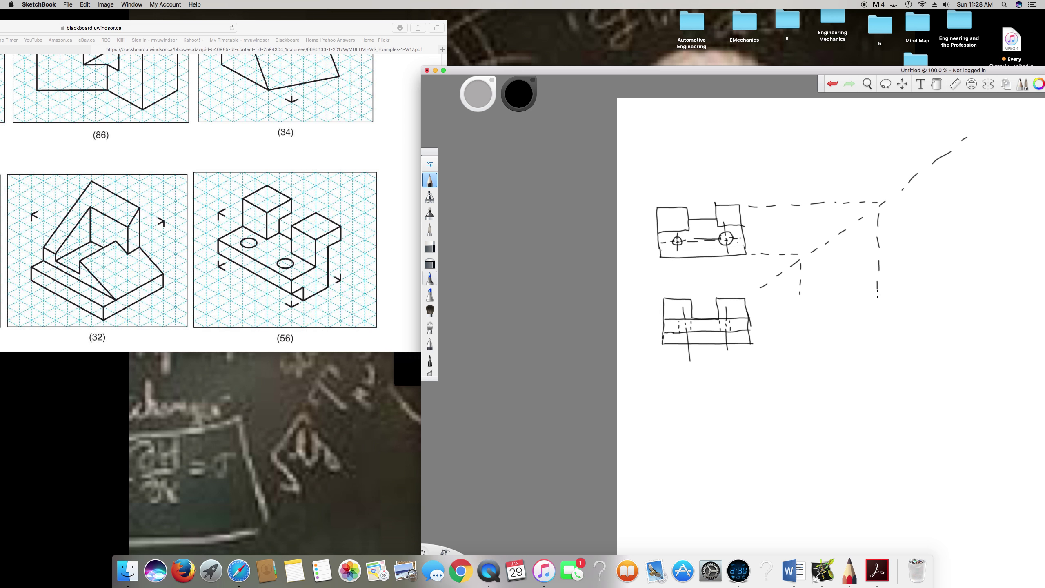
mouse_move(876, 293)
left_mouse_down()
mouse_move(854, 294)
mouse_move(852, 319)
mouse_move(805, 322)
mouse_move(821, 344)
left_mouse_up()
- Close the side view, add its dashed hidden lines and vertical centre line, and move the window down-right
mouse_move(821, 347)
left_mouse_down()
mouse_move(874, 347)
mouse_move(879, 293)
left_mouse_up()
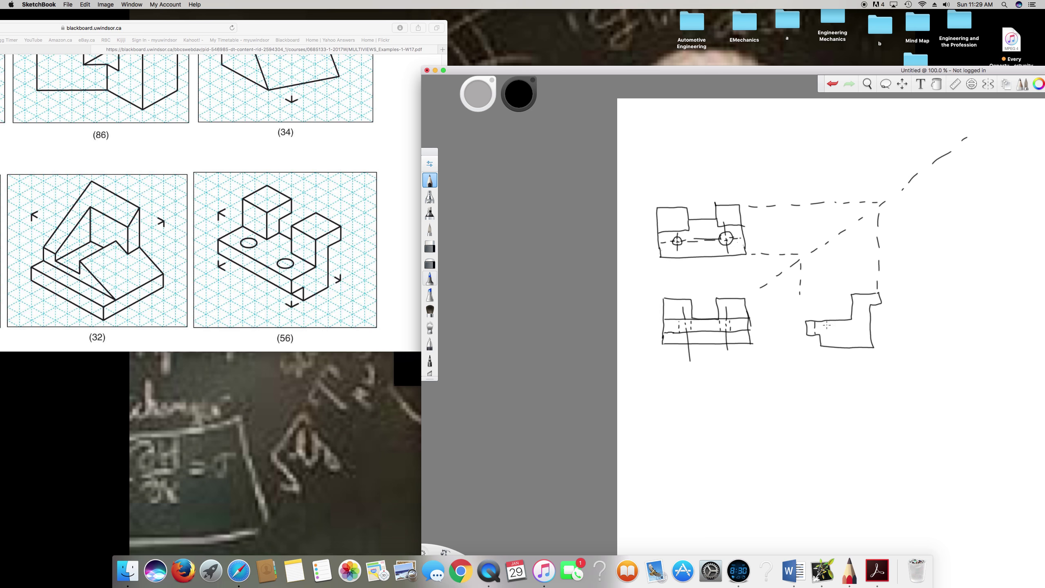
mouse_move(828, 323)
left_mouse_down()
mouse_move(828, 344)
mouse_move(821, 295)
left_mouse_up()
left_click_drag(824, 339, 825, 378)
left_click_drag(854, 309, 868, 308)
left_click_drag(852, 320, 872, 319)
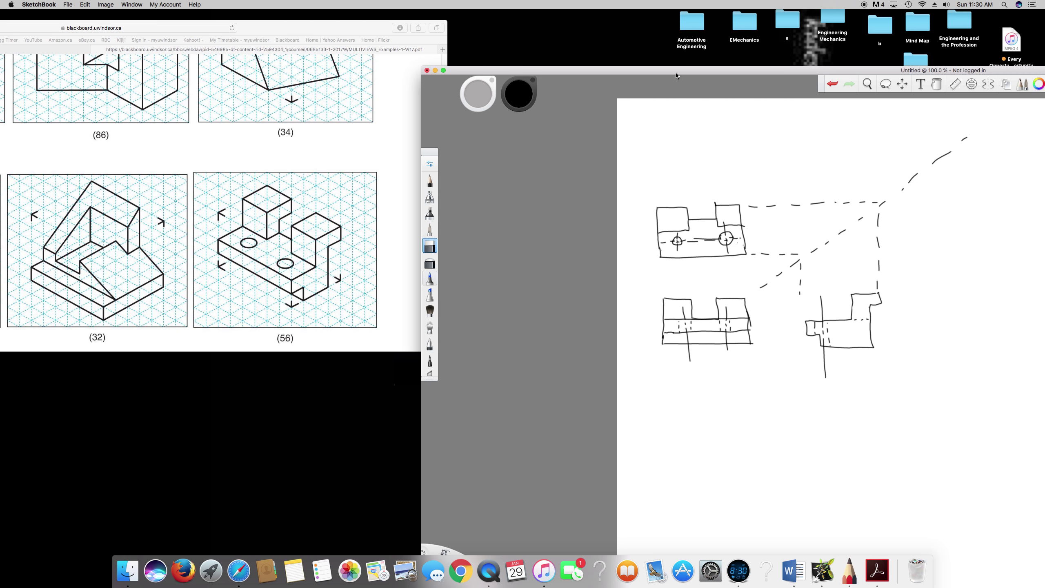
mouse_move(676, 76)
left_mouse_down()
mouse_move(635, 423)
mouse_move(687, 232)
left_mouse_up()
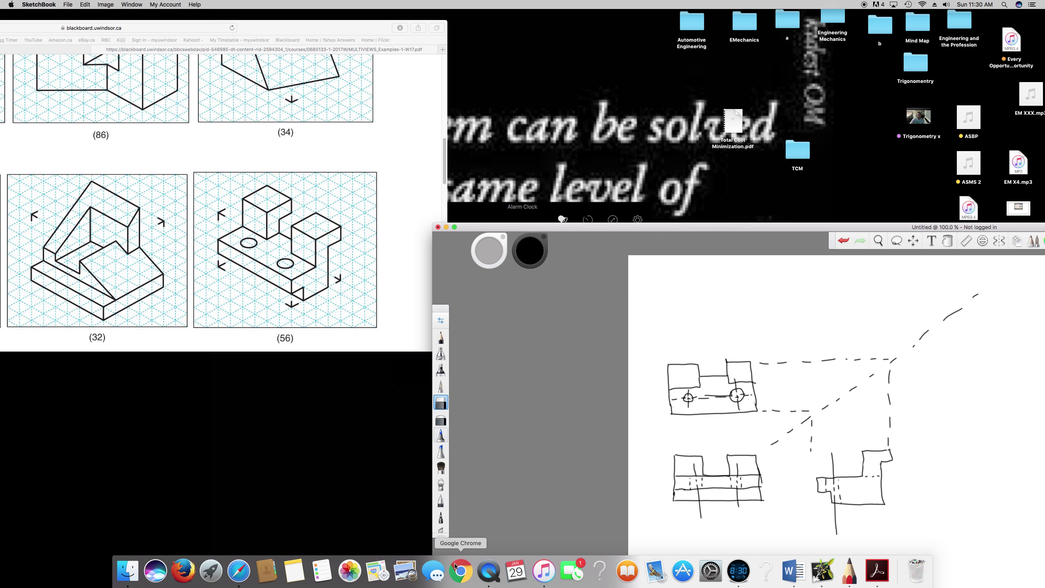